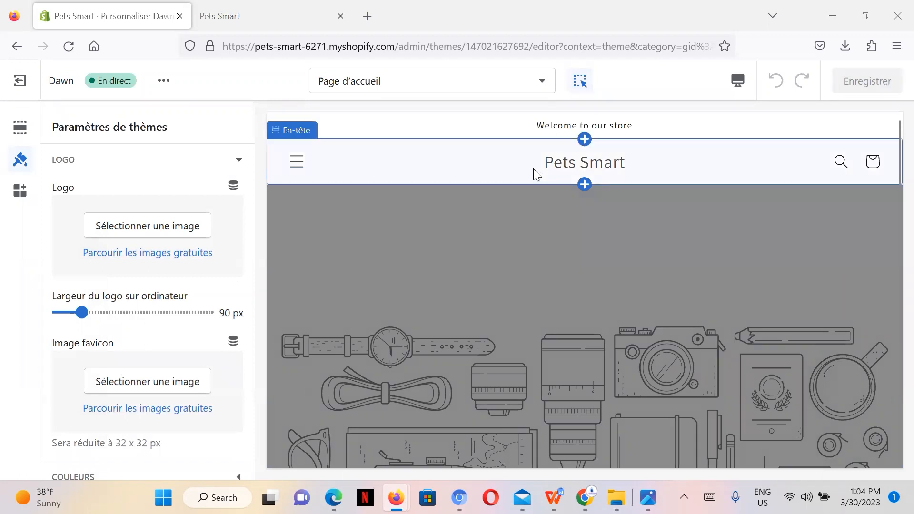
# Set the theme logo to the image Pink_and_Blue_Simple_Pet_Shop_Logo-removebg-preview and save the theme
pyautogui.click(178, 228)
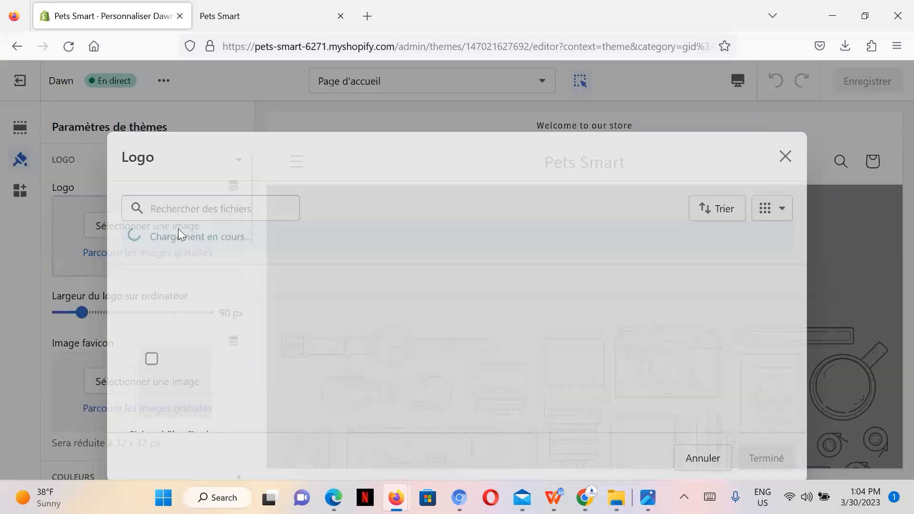
pyautogui.click(151, 329)
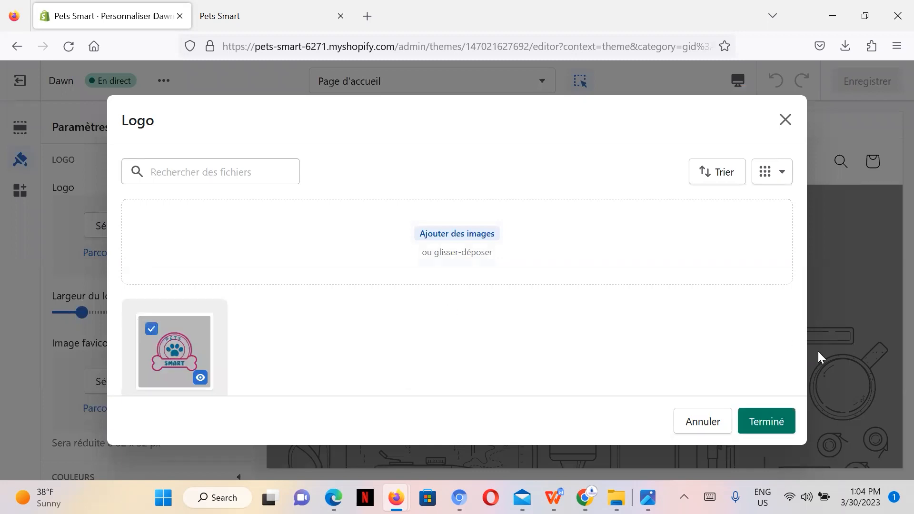
pyautogui.click(742, 424)
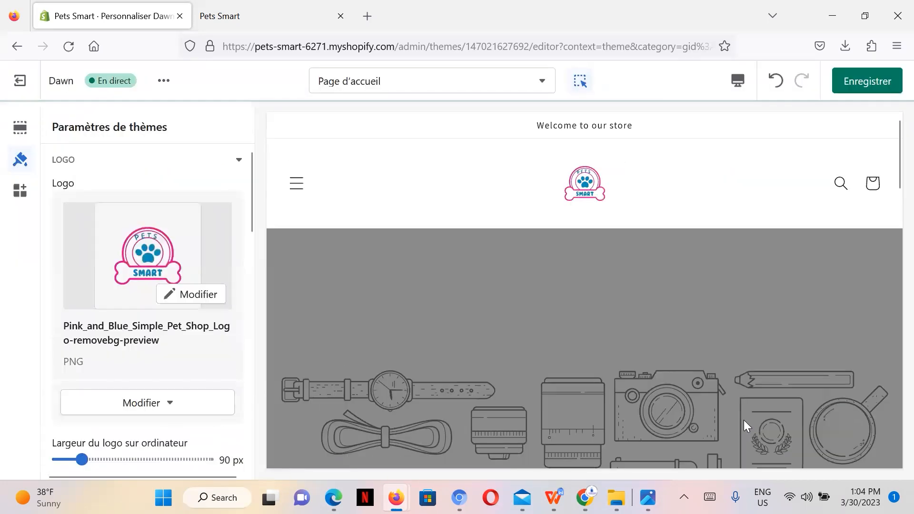
pyautogui.click(856, 89)
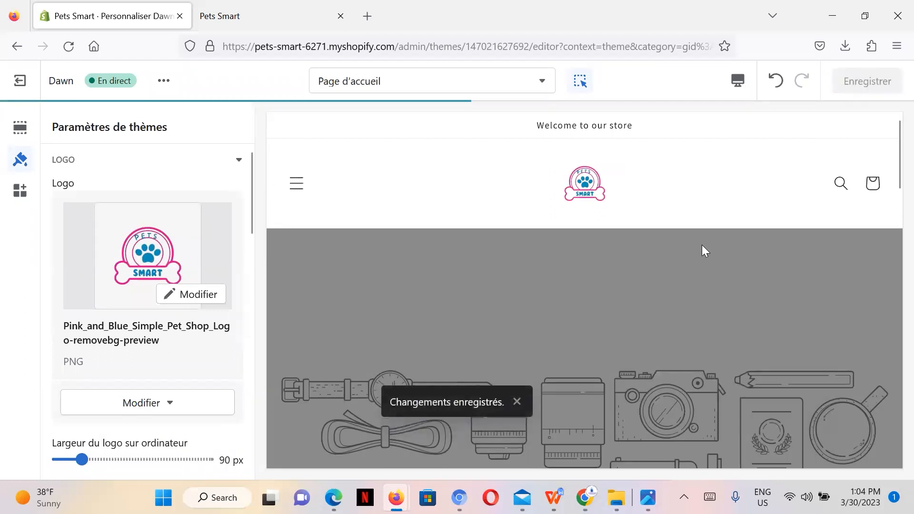
# Set the logo's desktop width to 110 px and save the change
pyautogui.scroll(-3, 133, 310)
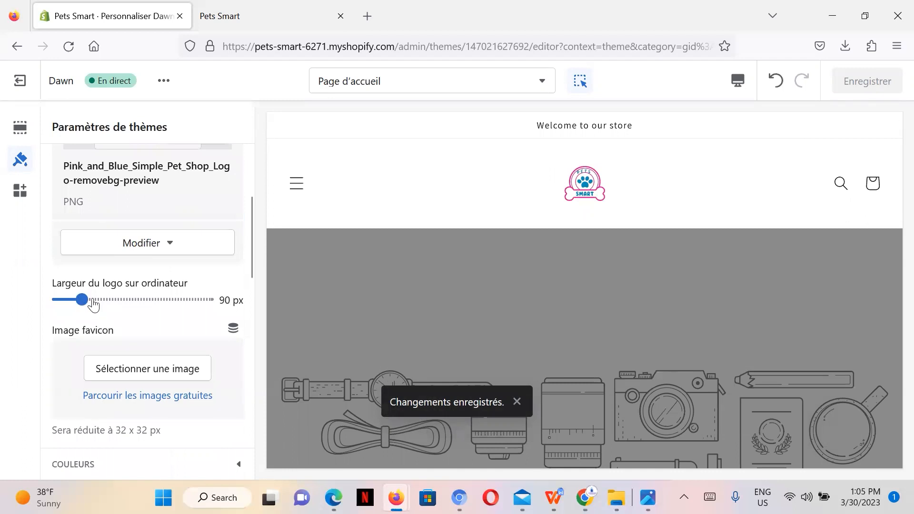
pyautogui.click(94, 300)
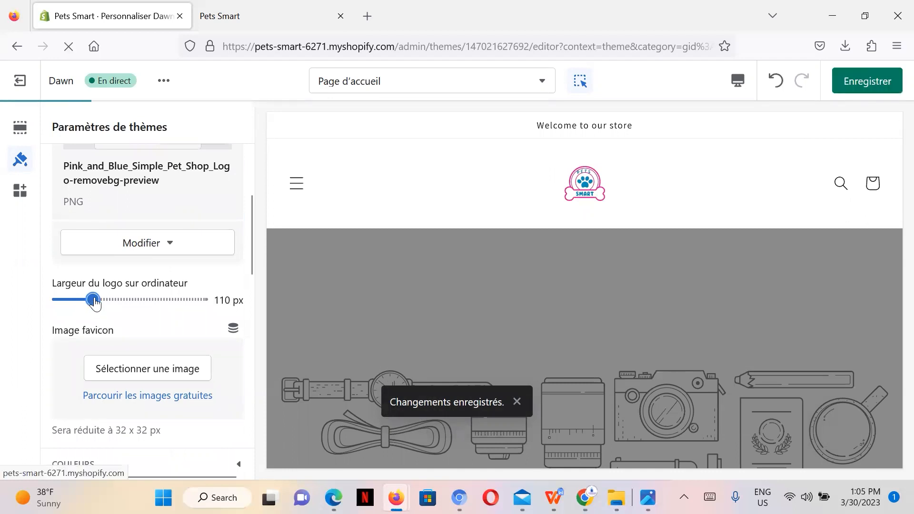
pyautogui.click(847, 89)
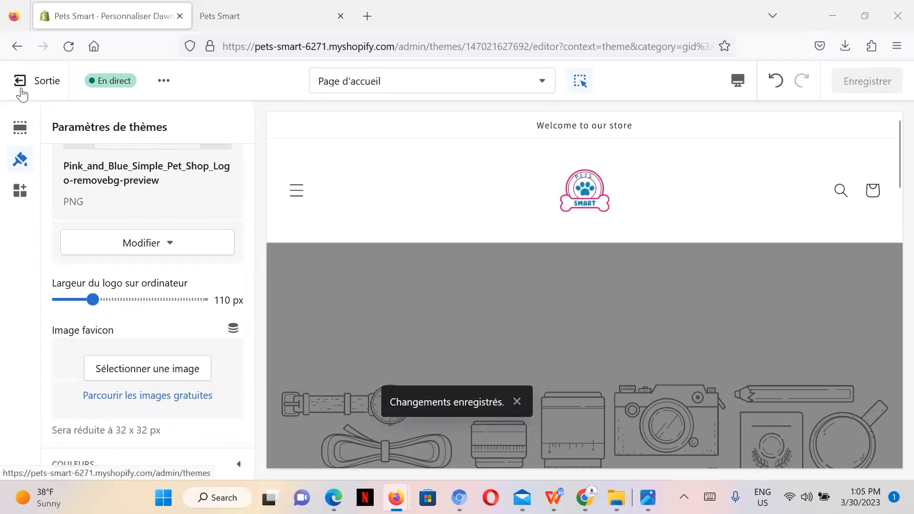
# Exit the theme editor and view the live storefront, dismissing the trial notice and the storefront's admin bar
pyautogui.click(21, 90)
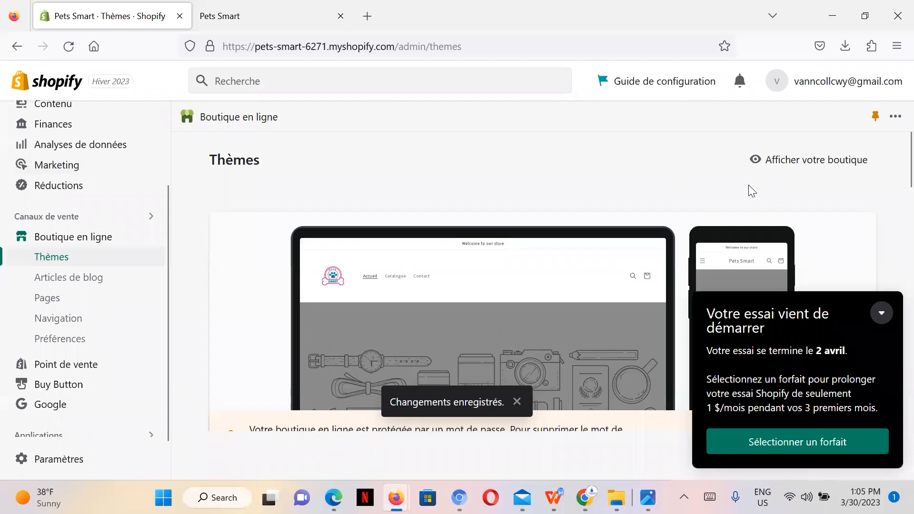
pyautogui.click(827, 305)
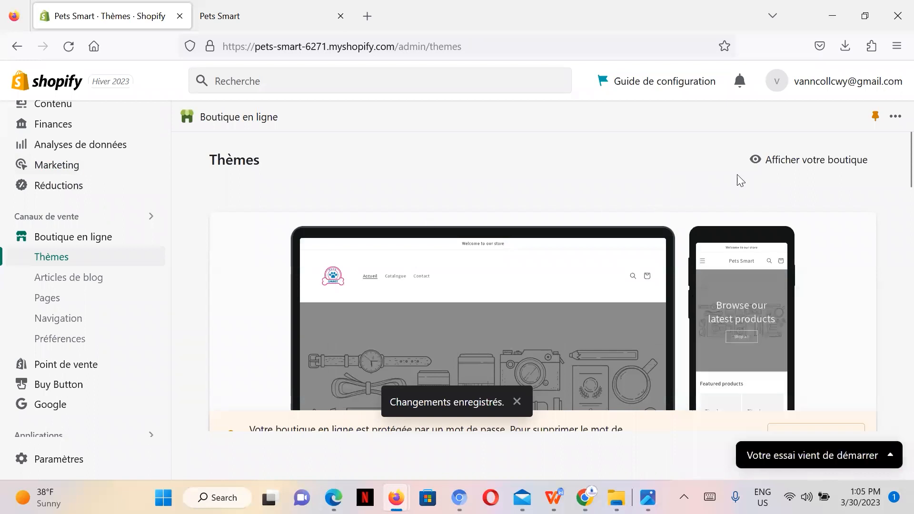
pyautogui.click(780, 160)
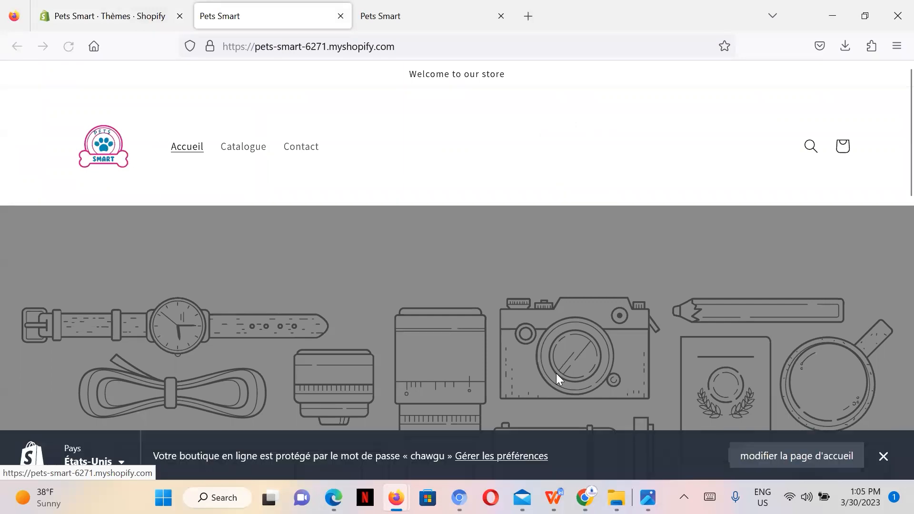
pyautogui.click(884, 456)
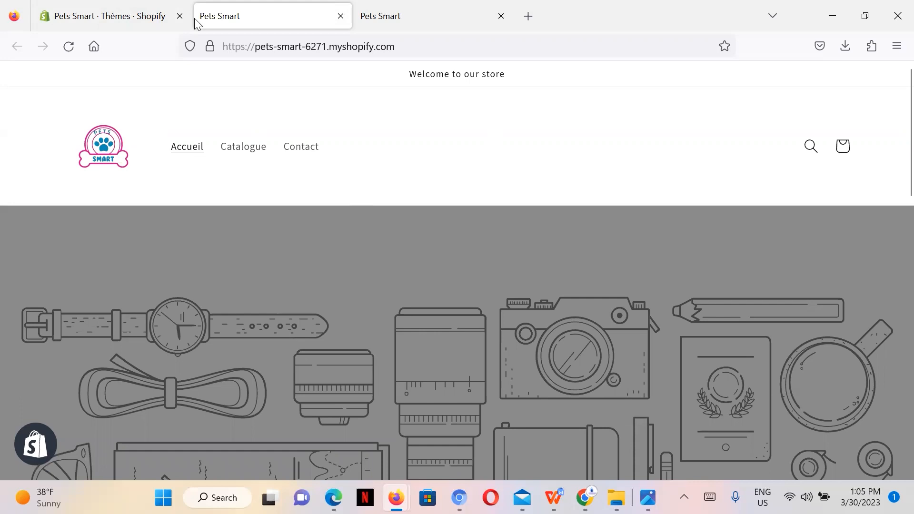
# Return to the Shopify themes page, reopen the Dawn theme for customization and select the header section
pyautogui.hotkey('ctrl', 'shift', 'Tab')
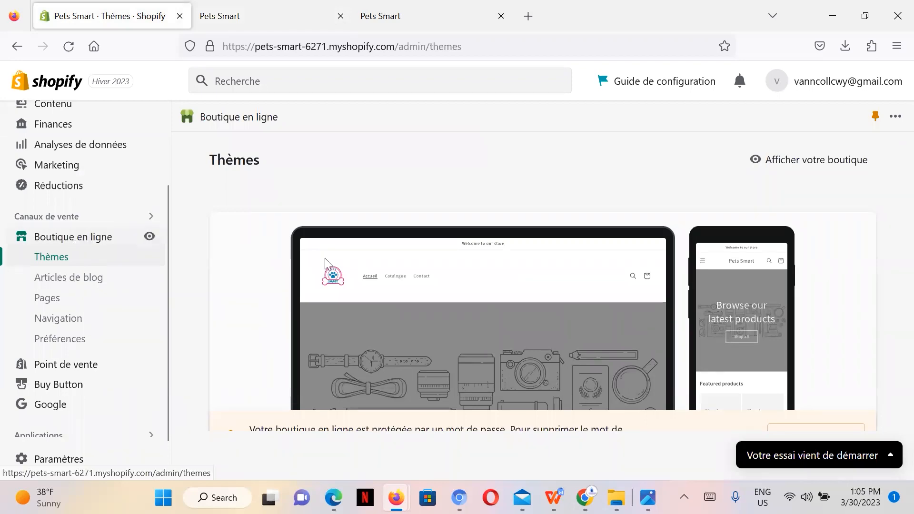
pyautogui.scroll(-5, 652, 243)
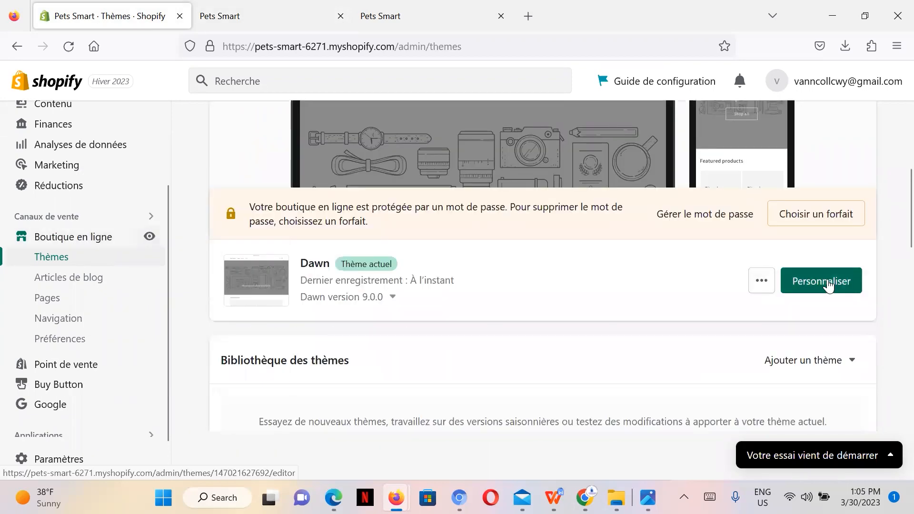
pyautogui.click(828, 286)
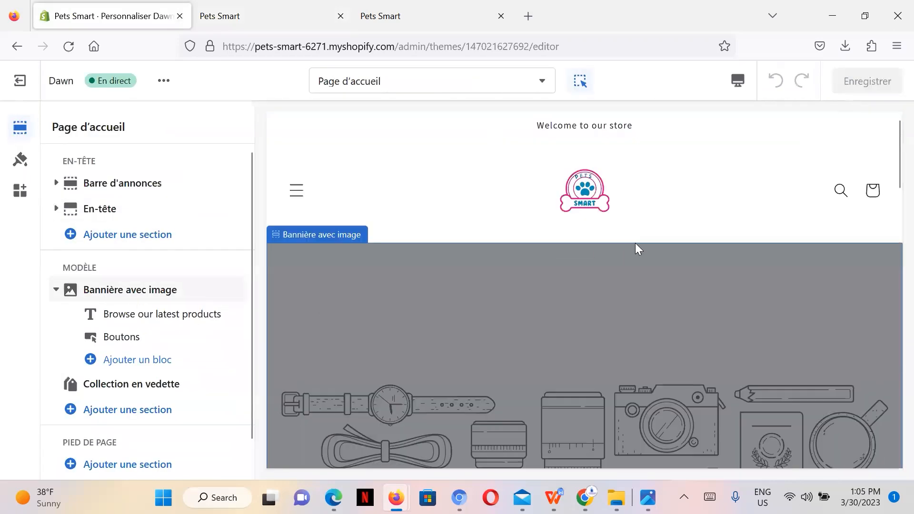
pyautogui.click(405, 167)
# Try the Gauche position for the header's mobile logo, then set it back to Centre
pyautogui.scroll(-8, 143, 298)
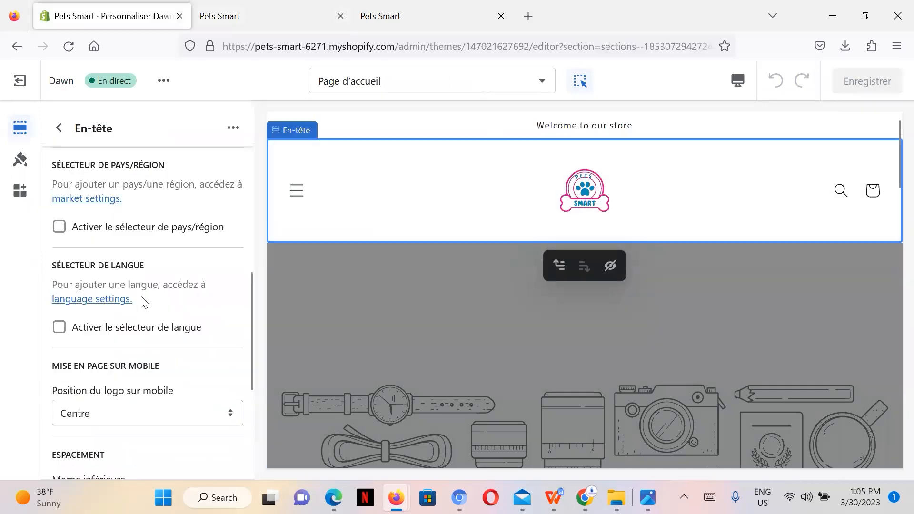
pyautogui.scroll(10, 129, 297)
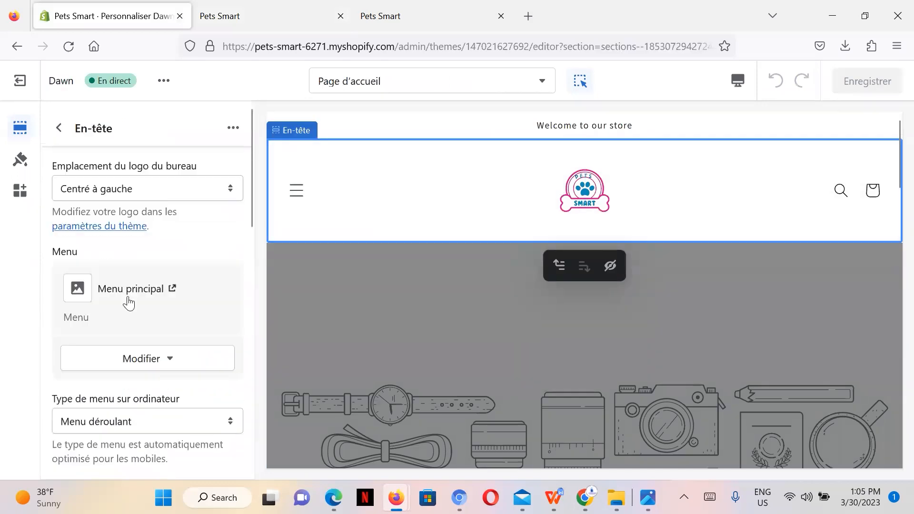
pyautogui.scroll(-10, 129, 303)
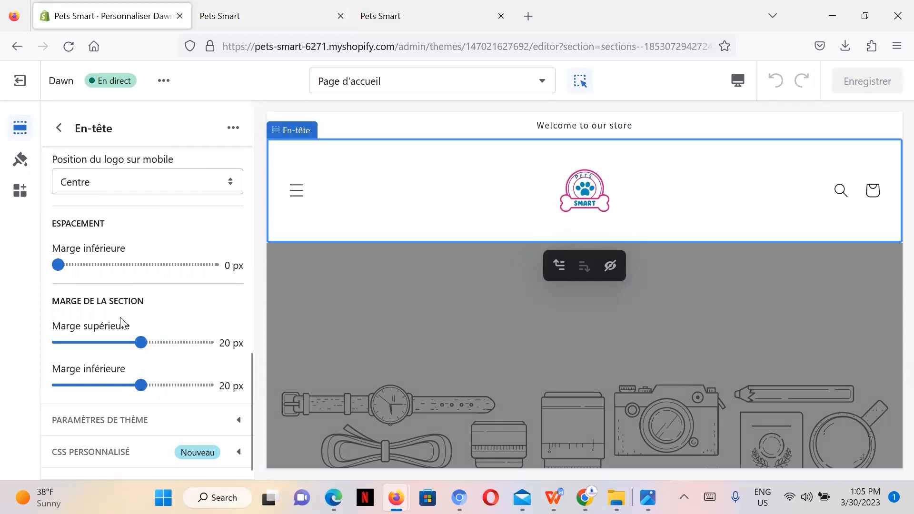
pyautogui.click(192, 180)
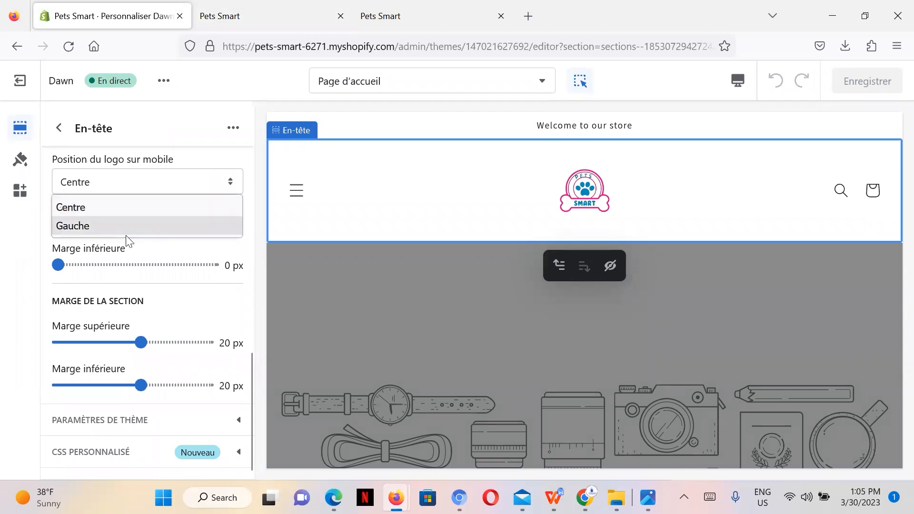
pyautogui.click(126, 211)
pyautogui.click(194, 191)
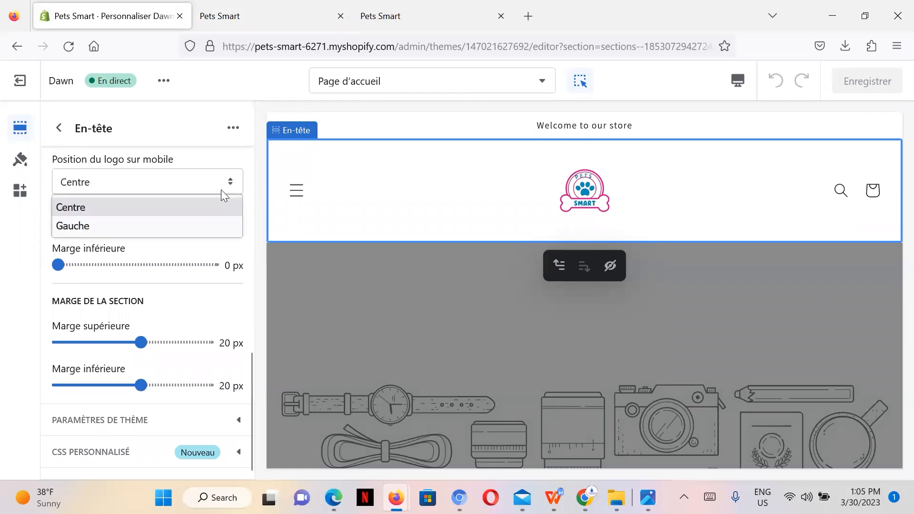
pyautogui.click(156, 230)
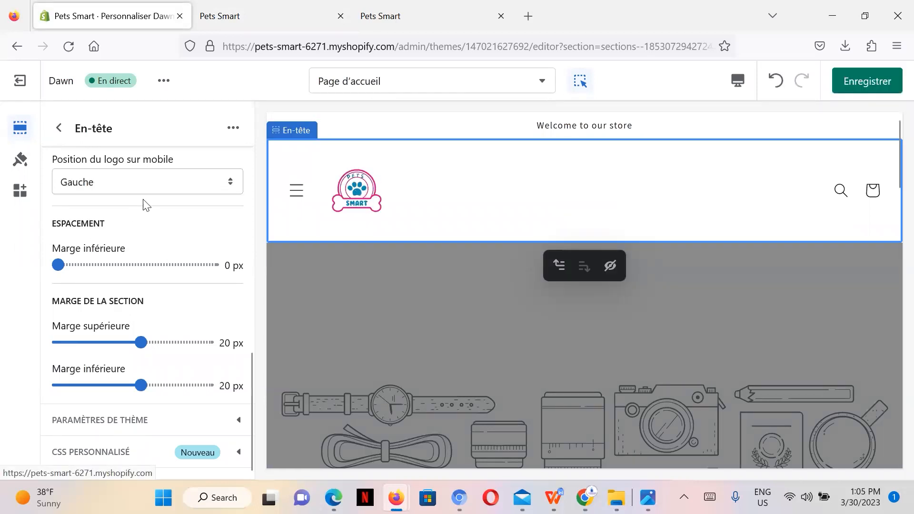
pyautogui.click(138, 186)
pyautogui.click(119, 222)
pyautogui.click(198, 186)
pyautogui.click(156, 208)
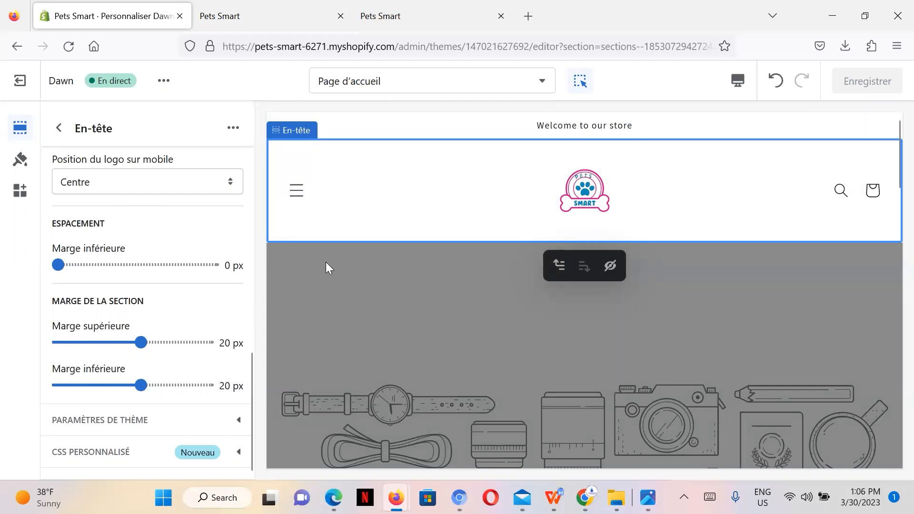
# Look through the header's remaining settings, then view the settings of the announcement block above the header
pyautogui.scroll(-2, 327, 266)
pyautogui.scroll(5, 143, 346)
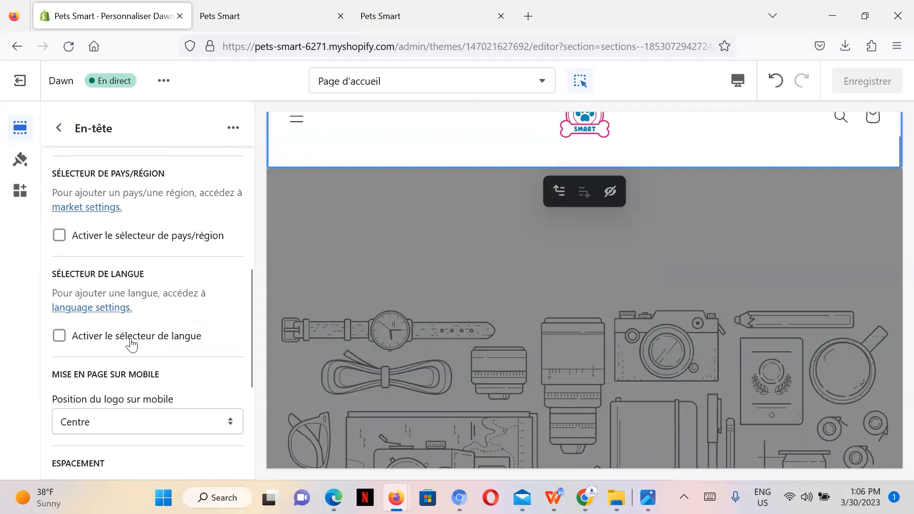
pyautogui.scroll(2, 356, 367)
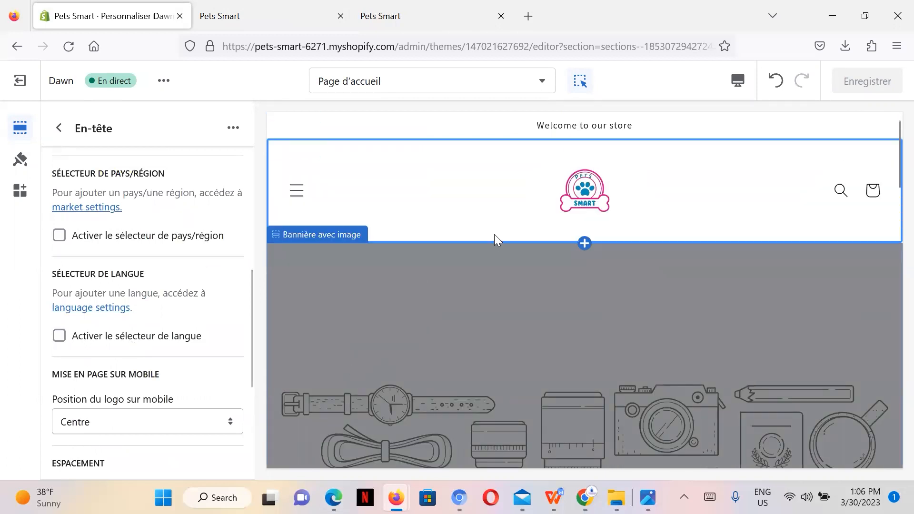
pyautogui.click(58, 127)
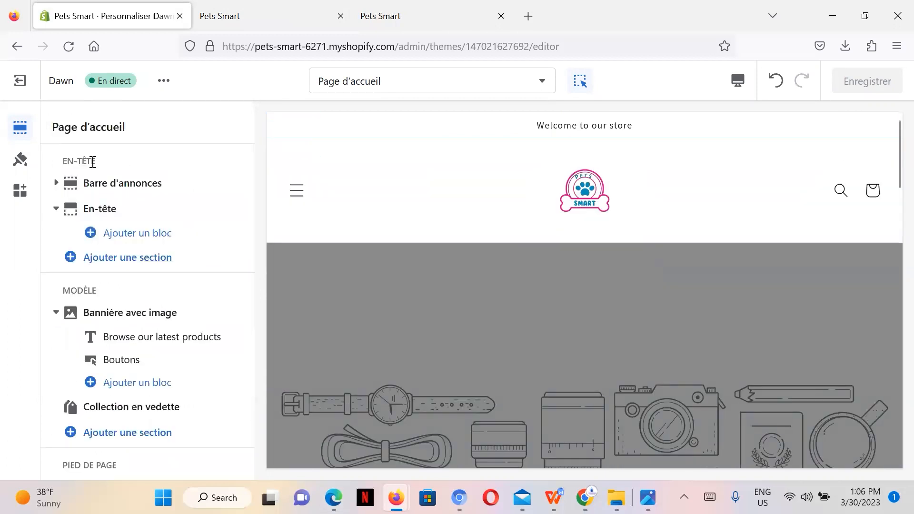
pyautogui.click(474, 130)
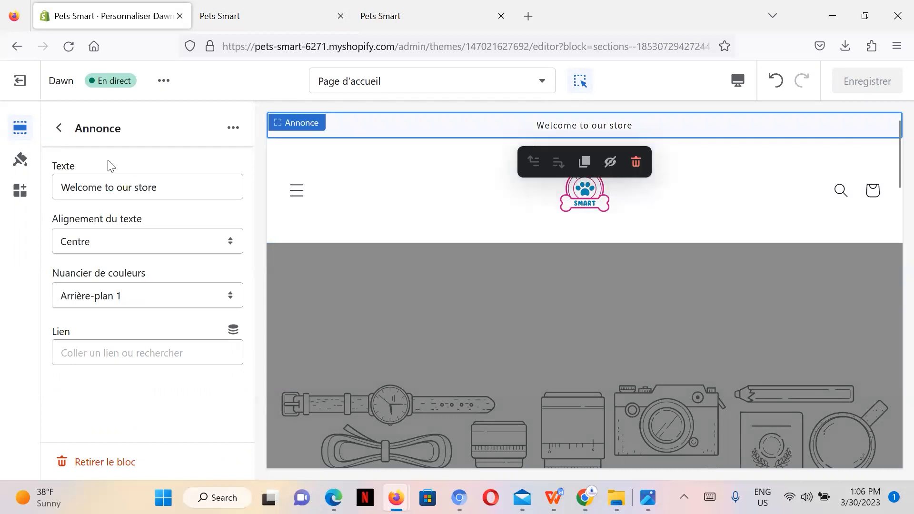
# Change the theme's Accentuation 2 color to the lighter blue among the colors already in use and save
pyautogui.click(18, 163)
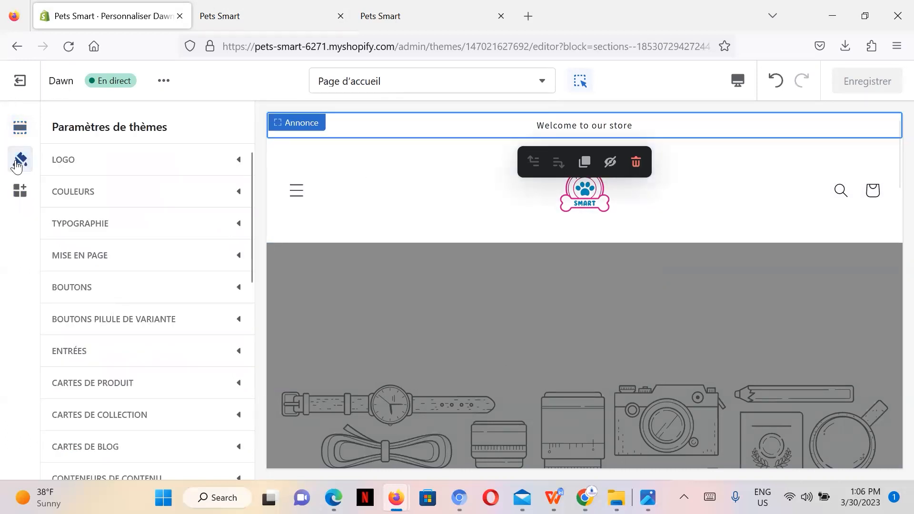
pyautogui.click(71, 194)
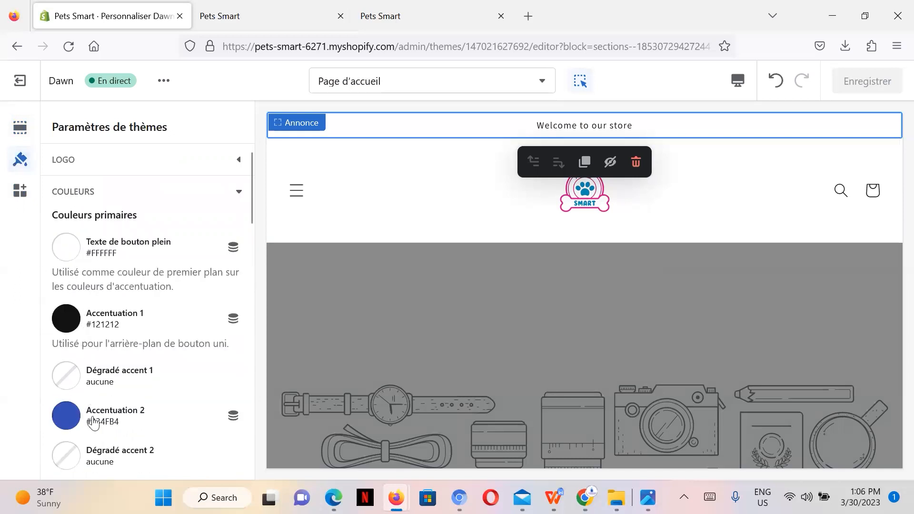
pyautogui.scroll(-3, 142, 368)
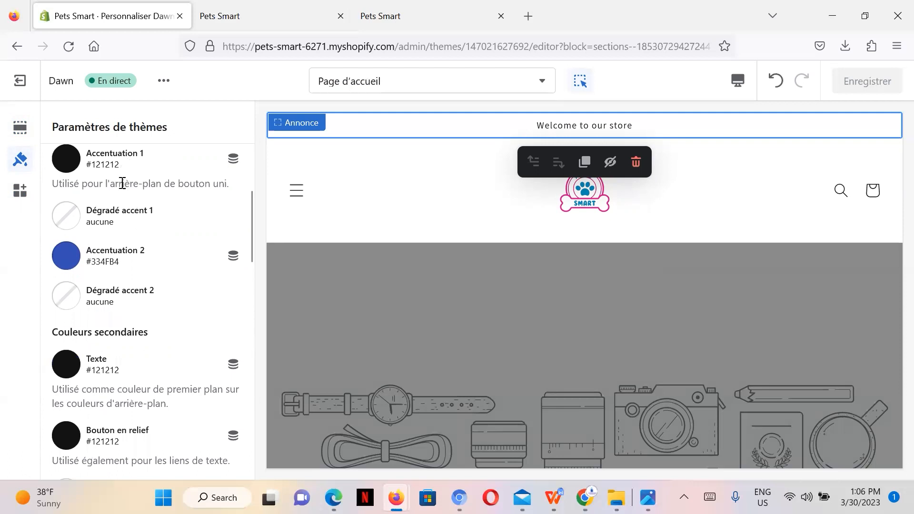
pyautogui.click(123, 264)
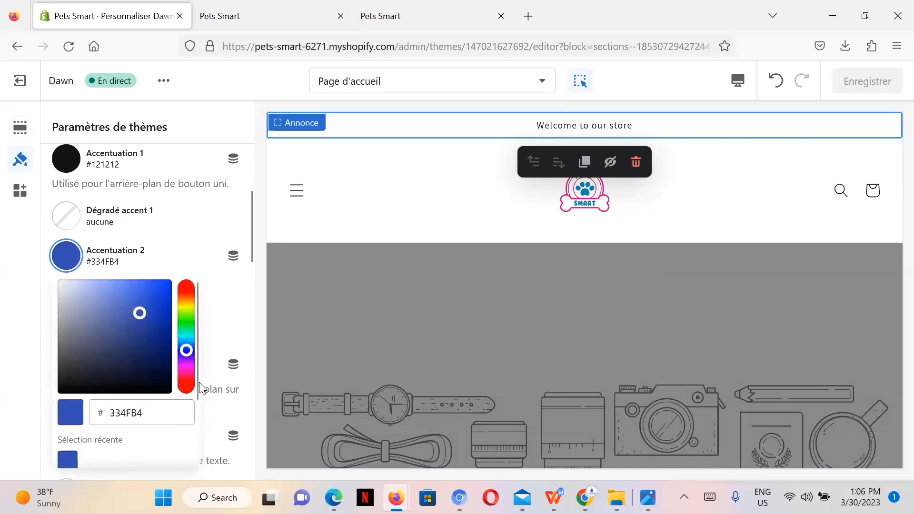
pyautogui.scroll(-2, 191, 381)
pyautogui.scroll(-15, 243, 208)
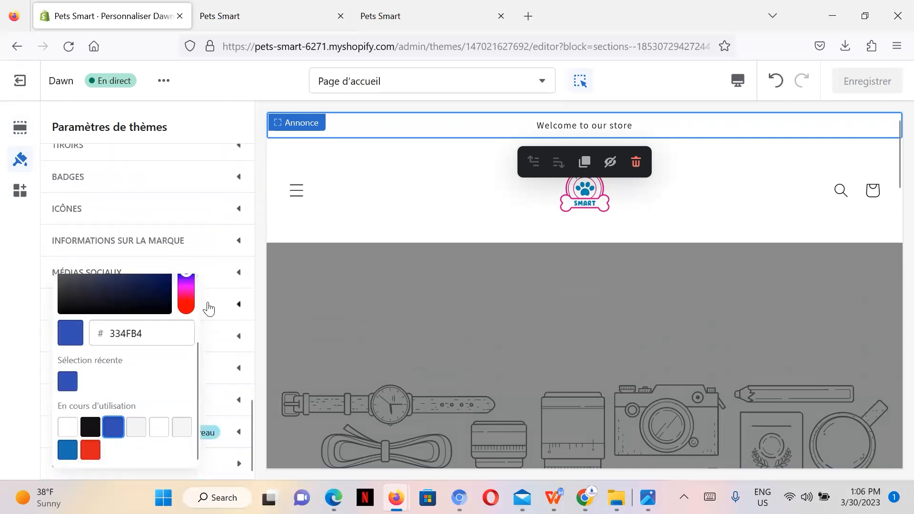
pyautogui.click(64, 452)
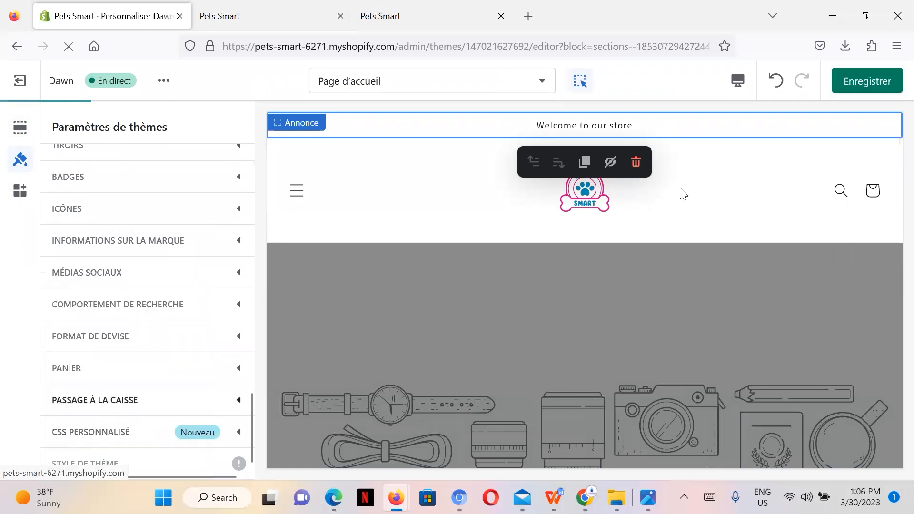
pyautogui.click(848, 81)
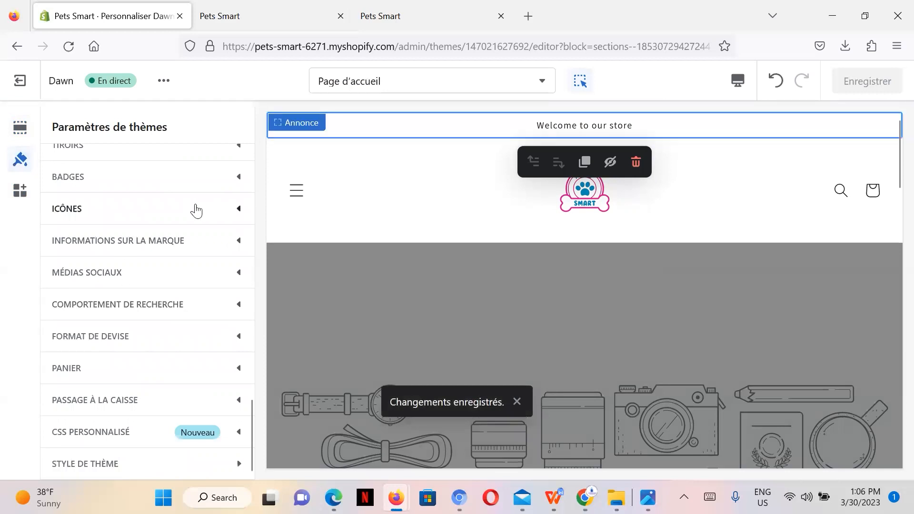
# Set the color scheme of the announcement block above the header to Accent 2 and save the theme
pyautogui.scroll(3, 179, 249)
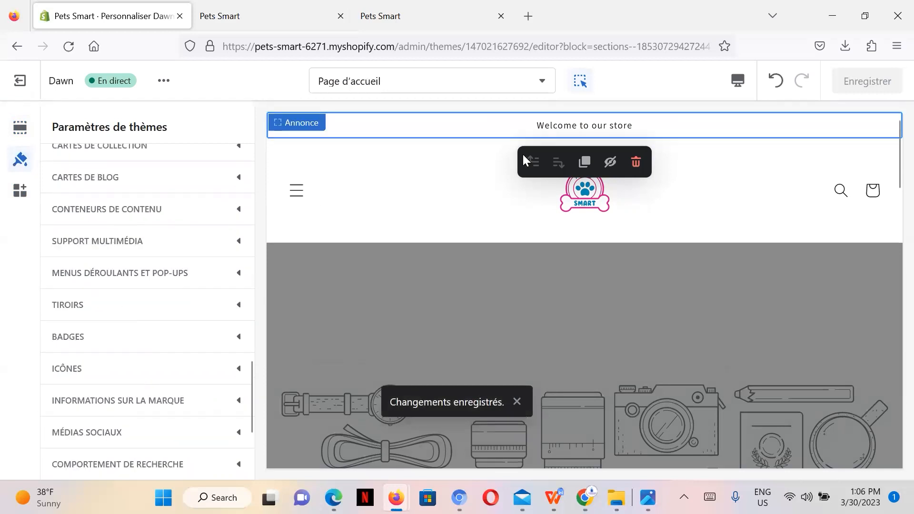
pyautogui.scroll(3, 62, 238)
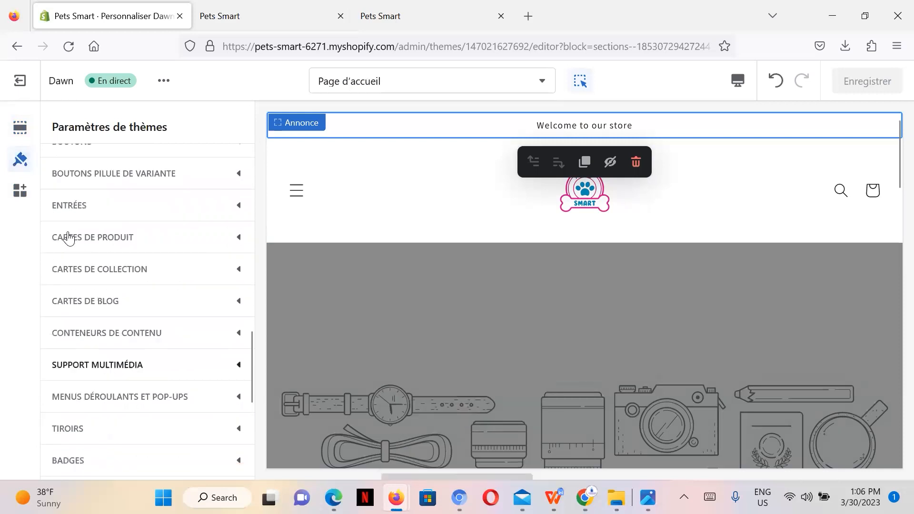
pyautogui.click(471, 133)
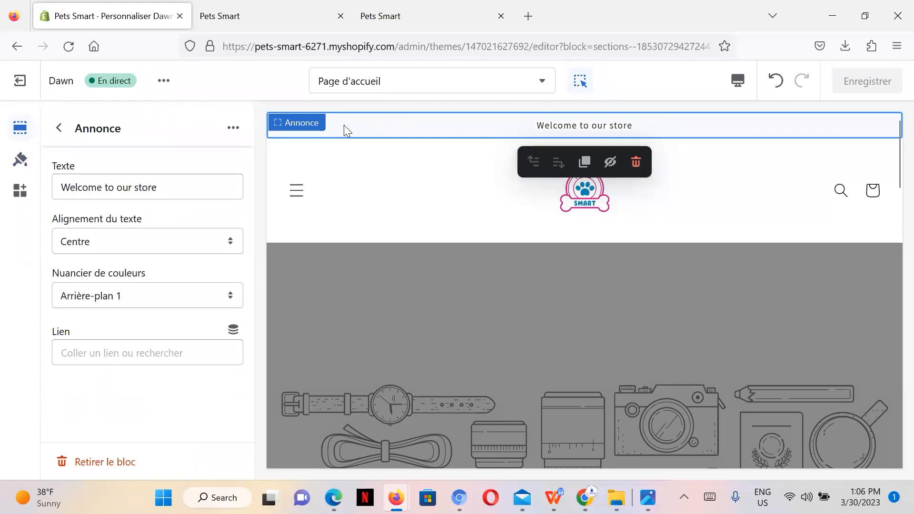
pyautogui.click(198, 298)
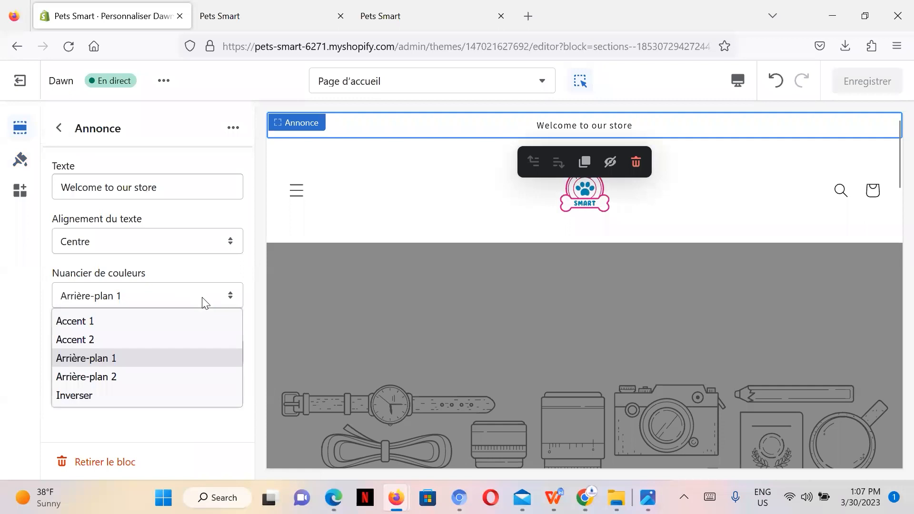
pyautogui.click(142, 322)
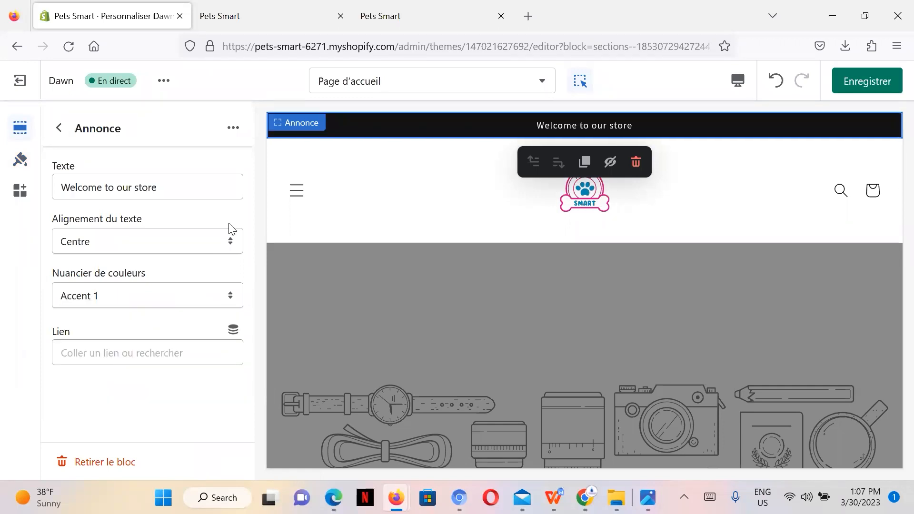
pyautogui.click(185, 300)
pyautogui.click(138, 340)
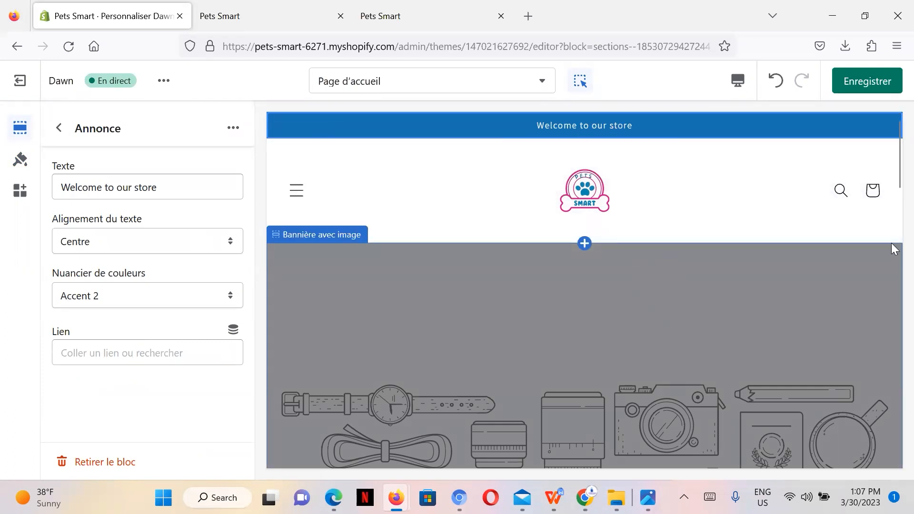
pyautogui.click(867, 83)
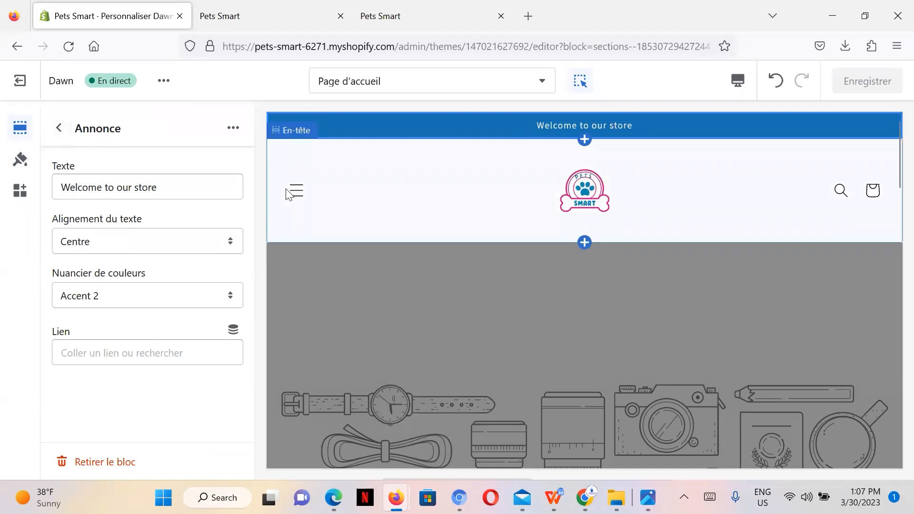
# Try the Arrière-plan 1, Arrière-plan 2, Inverser and Accent 1 color schemes on the announcement block, then set it back to Accent 2
pyautogui.click(224, 301)
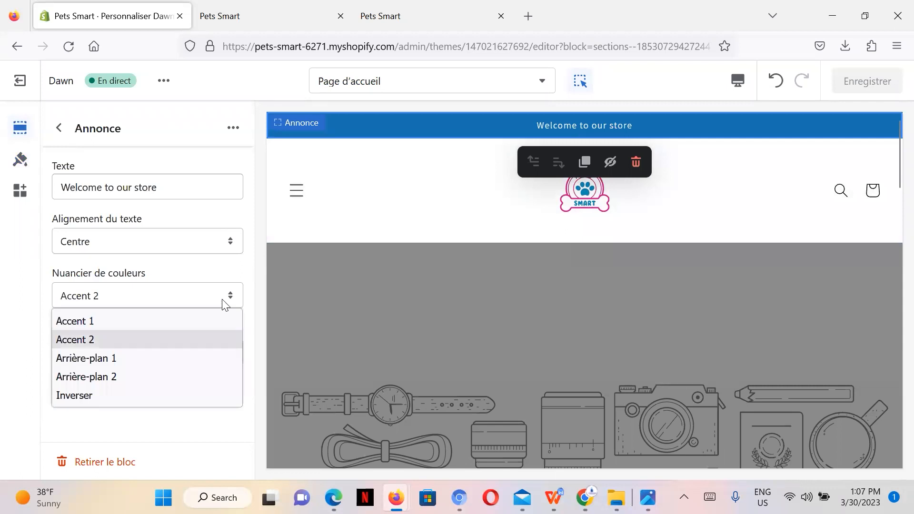
pyautogui.click(142, 356)
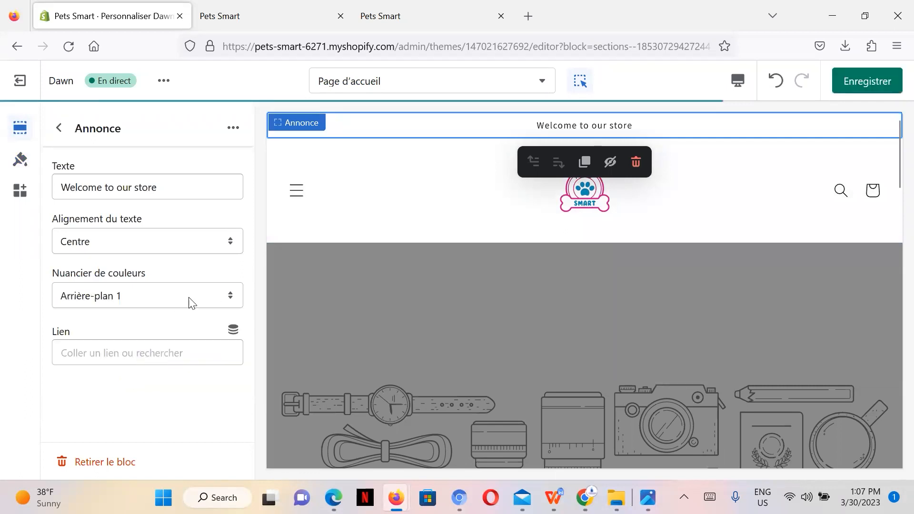
pyautogui.click(193, 299)
pyautogui.click(134, 379)
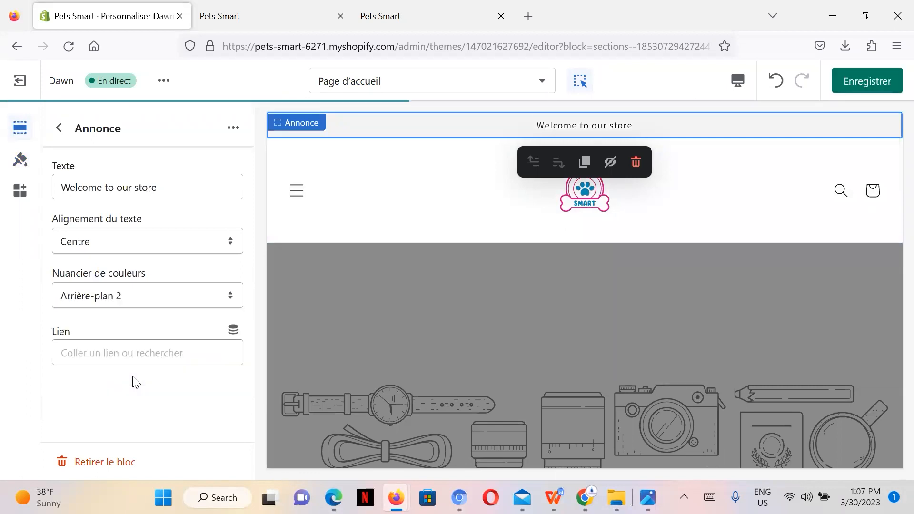
pyautogui.click(229, 307)
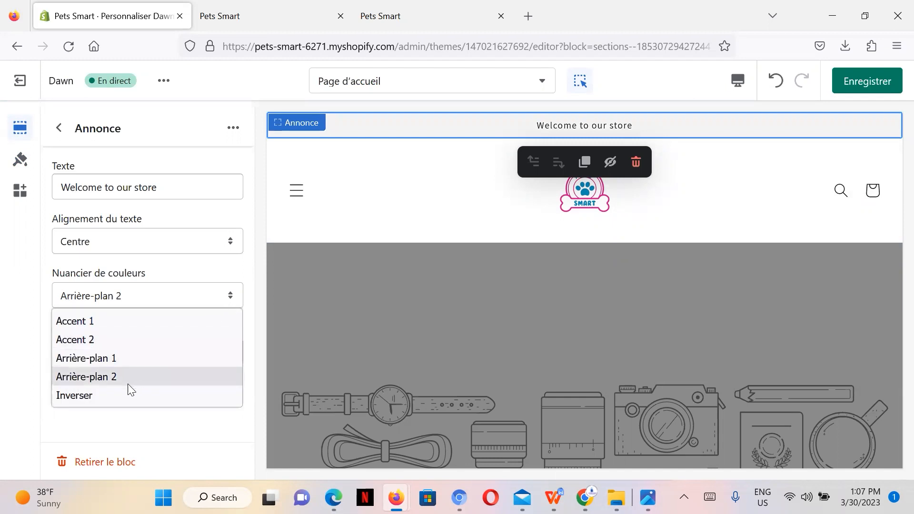
pyautogui.click(127, 395)
pyautogui.click(227, 296)
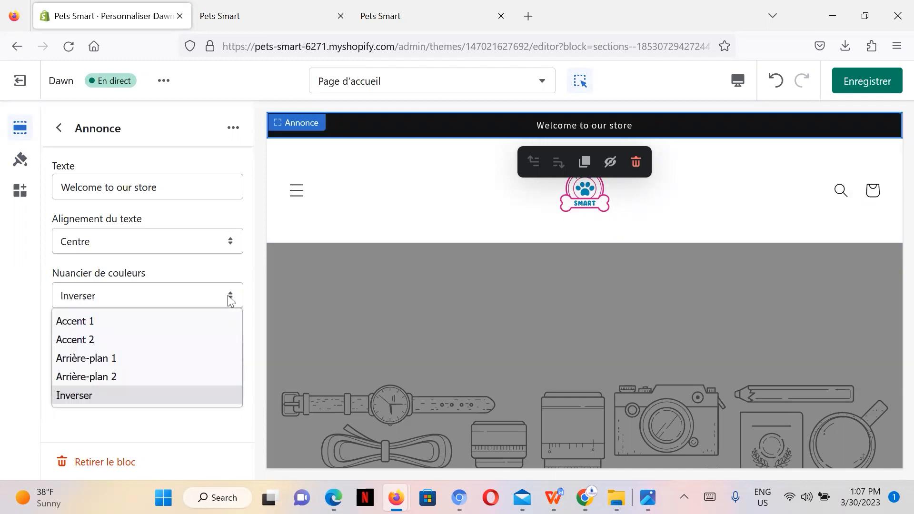
pyautogui.click(170, 319)
pyautogui.click(182, 306)
pyautogui.click(170, 339)
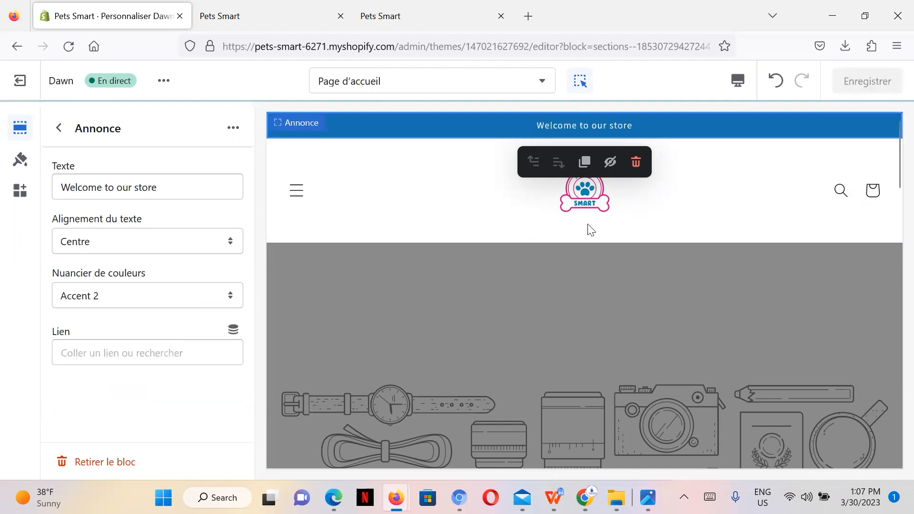
# Look through the header section's settings, then exit the theme editor to the Shopify themes page
pyautogui.click(794, 180)
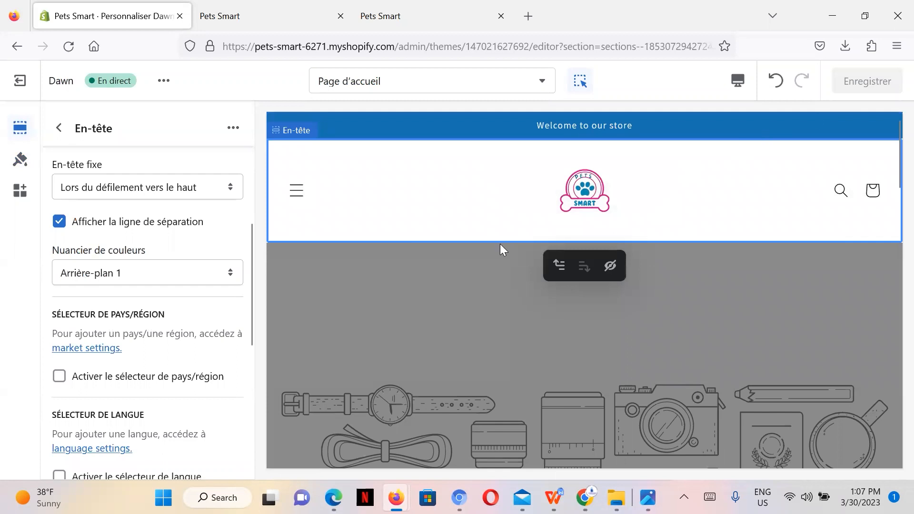
pyautogui.scroll(-7, 219, 312)
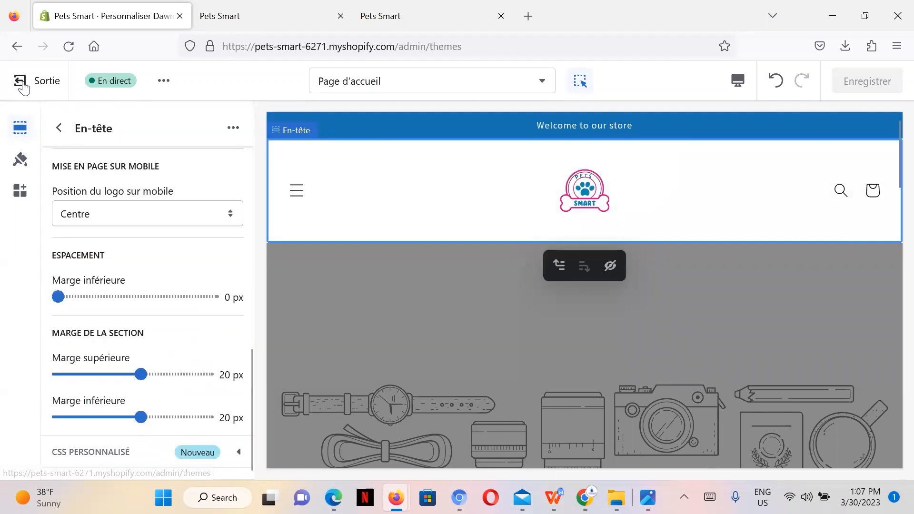
pyautogui.click(23, 84)
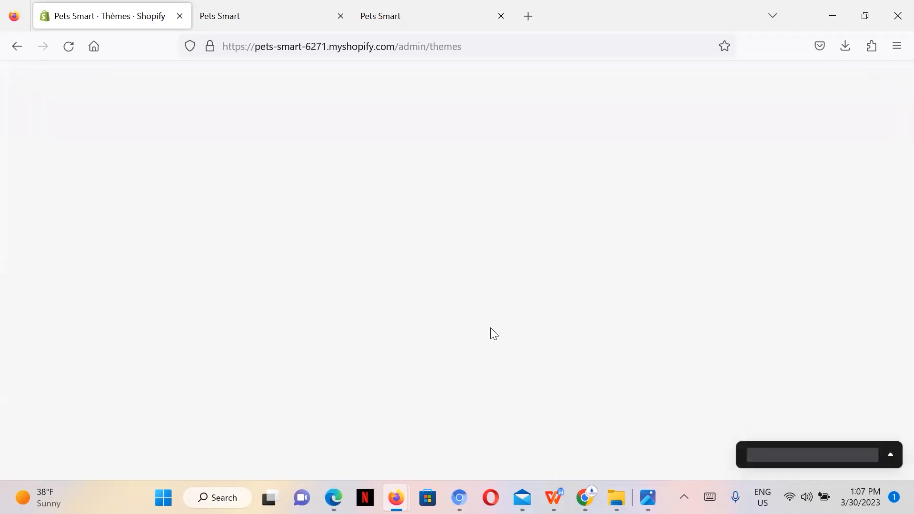
pyautogui.scroll(-8, 467, 292)
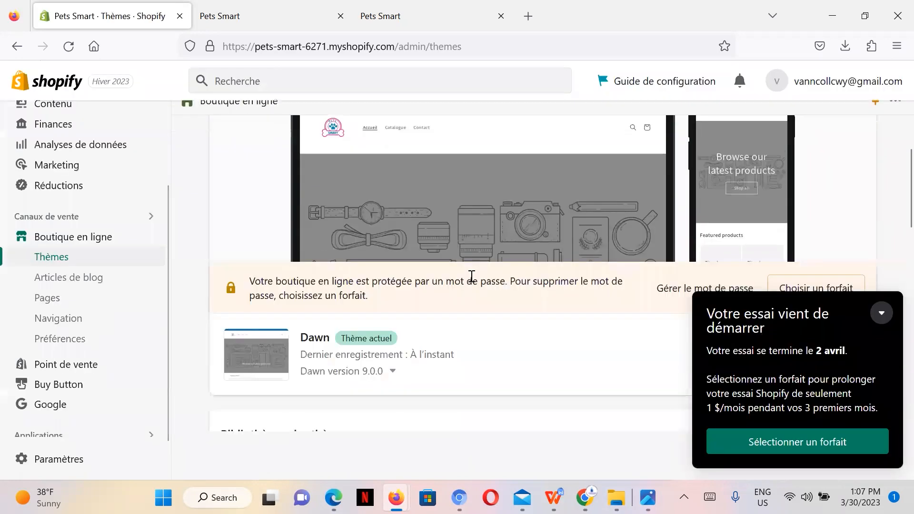
pyautogui.scroll(3, 622, 203)
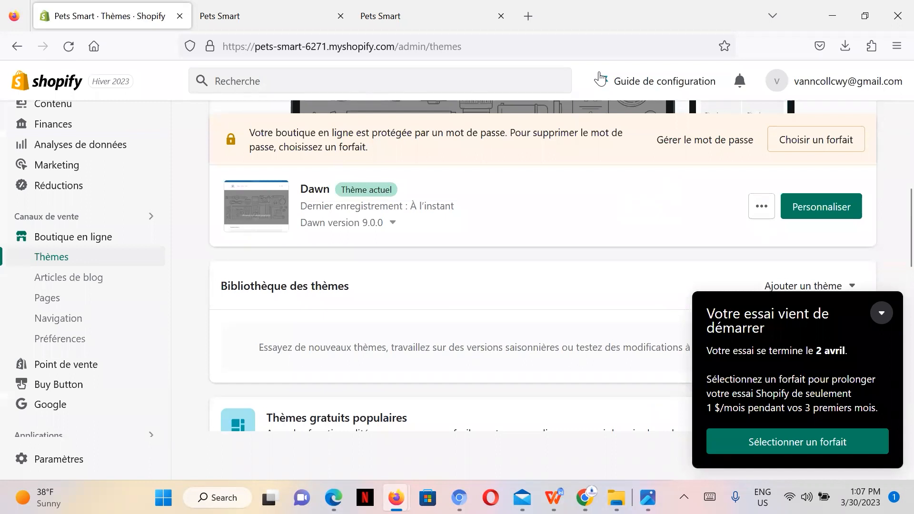
# Preview the Dawn theme's storefront, reload it to check the announcement bar, then close the preview
pyautogui.click(758, 209)
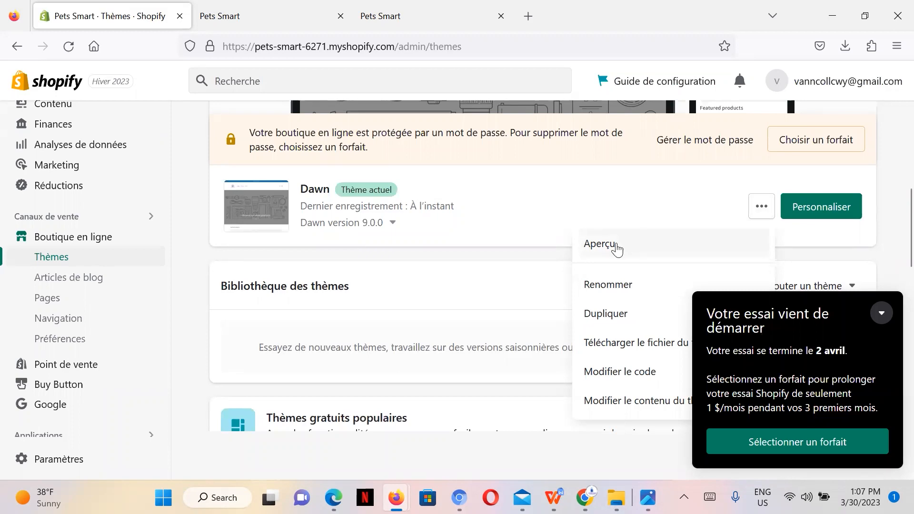
pyautogui.click(619, 245)
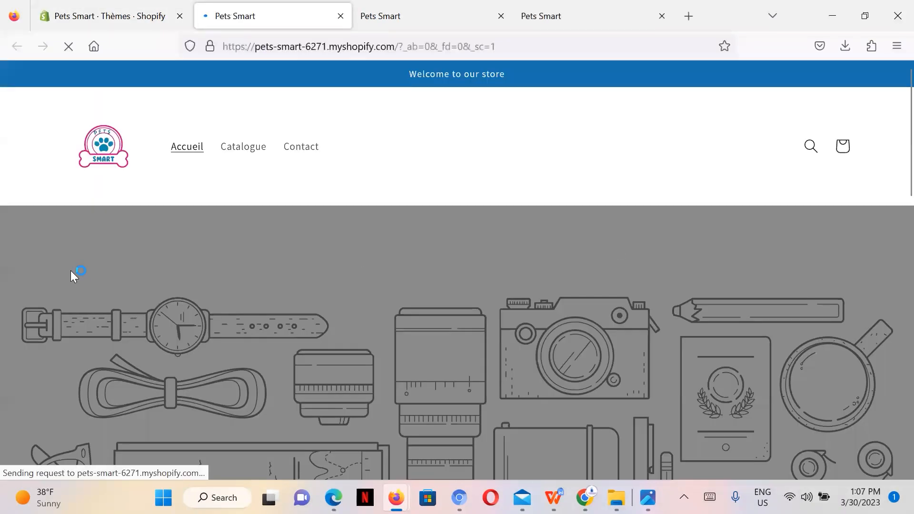
pyautogui.scroll(-5, 172, 218)
pyautogui.scroll(5, 171, 218)
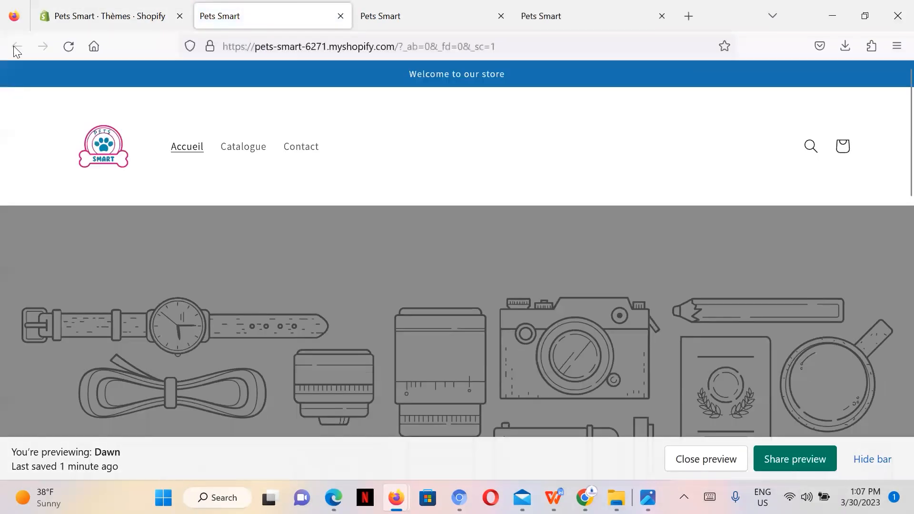
pyautogui.click(67, 49)
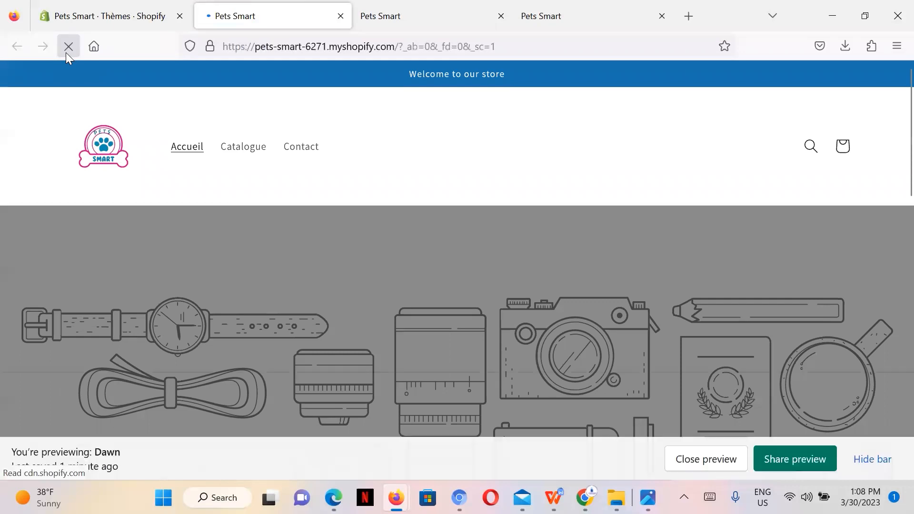
pyautogui.click(340, 16)
pyautogui.click(230, 16)
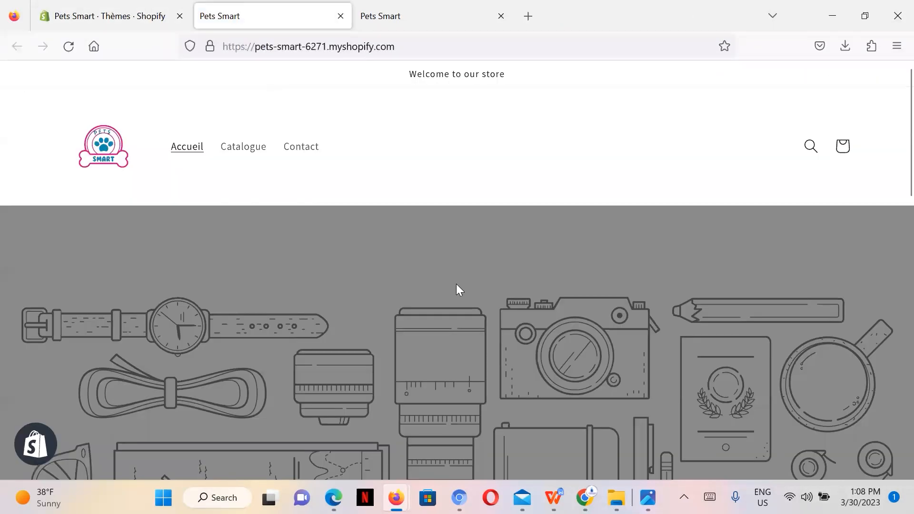
# Return to the themes page, collapse the trial notice and preview the Dawn theme again
pyautogui.click(148, 17)
pyautogui.scroll(-3, 409, 314)
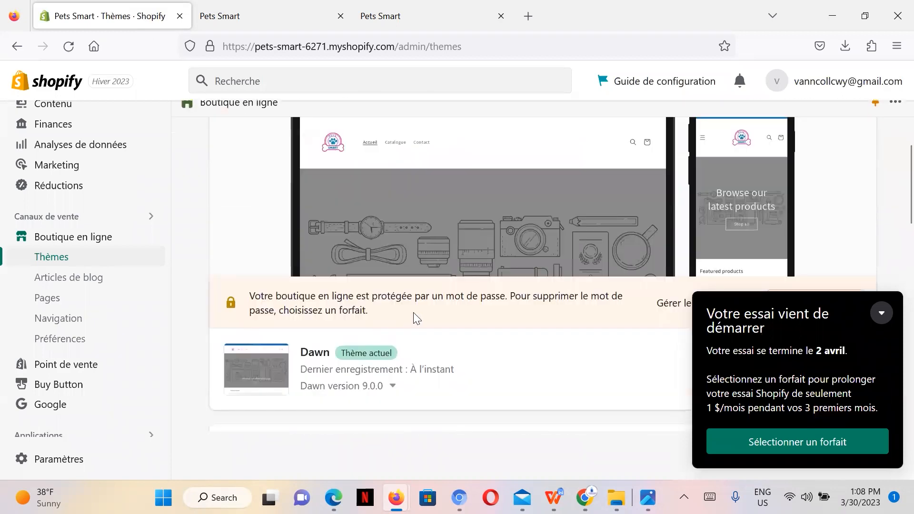
pyautogui.scroll(3, 479, 314)
pyautogui.click(882, 314)
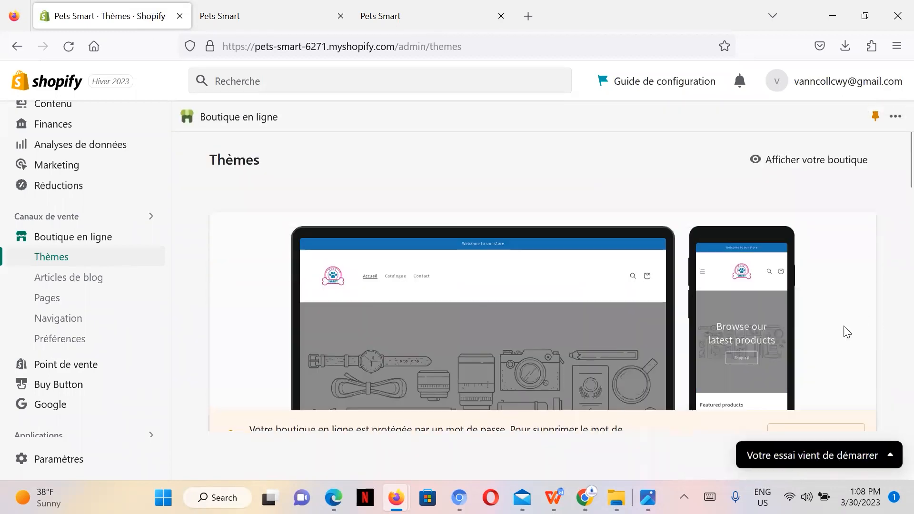
pyautogui.scroll(-5, 751, 357)
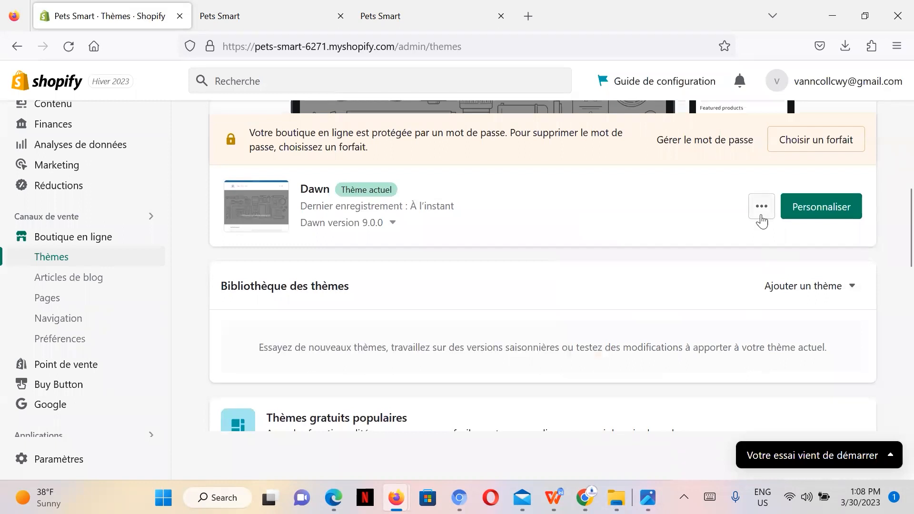
pyautogui.click(762, 207)
pyautogui.click(662, 248)
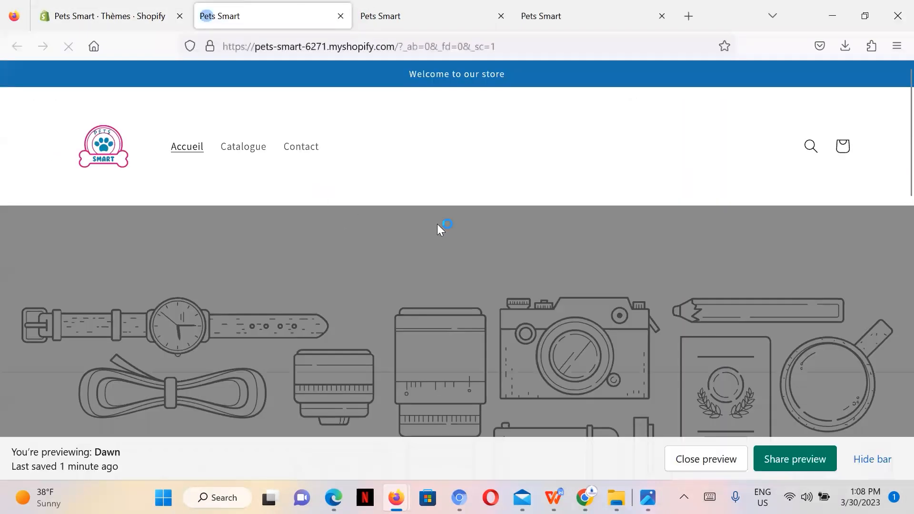
# Go back to the Shopify themes page and open the online store's Navigation page
pyautogui.click(138, 16)
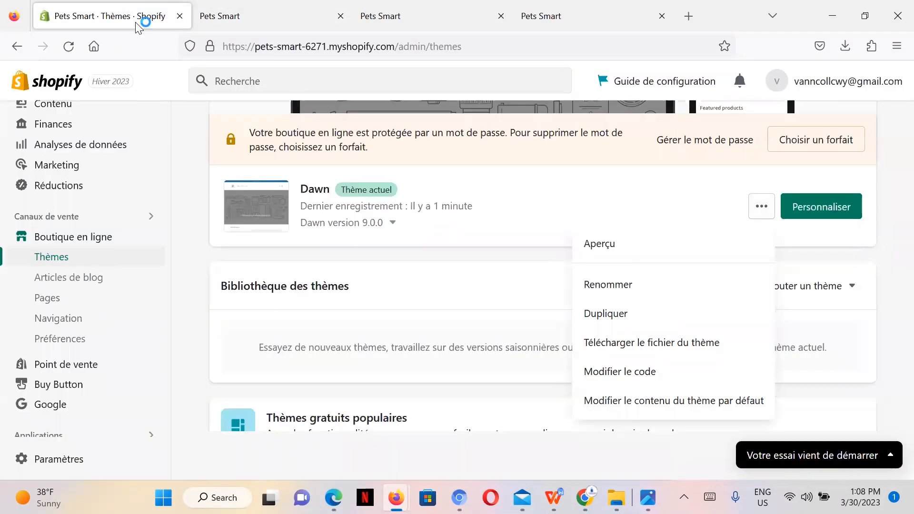
pyautogui.scroll(3, 507, 427)
pyautogui.click(579, 380)
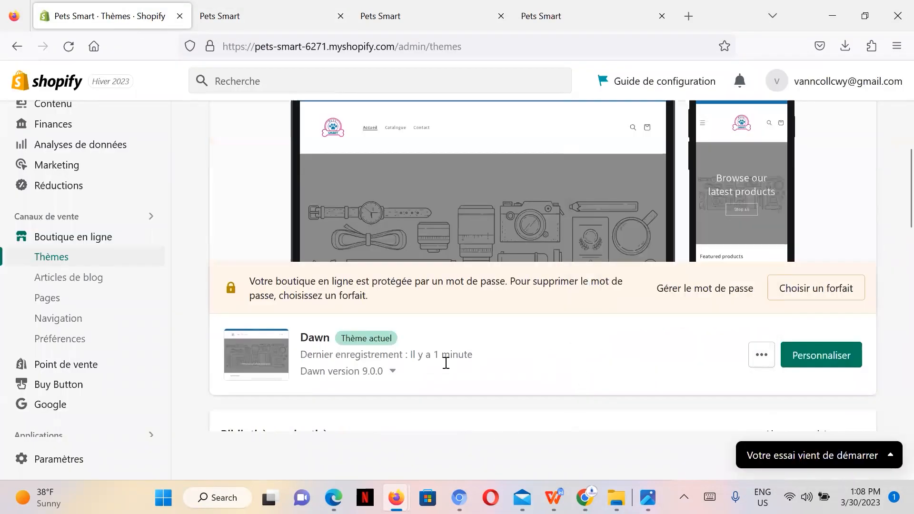
pyautogui.scroll(-4, 467, 364)
pyautogui.scroll(7, 388, 370)
pyautogui.scroll(2, 153, 319)
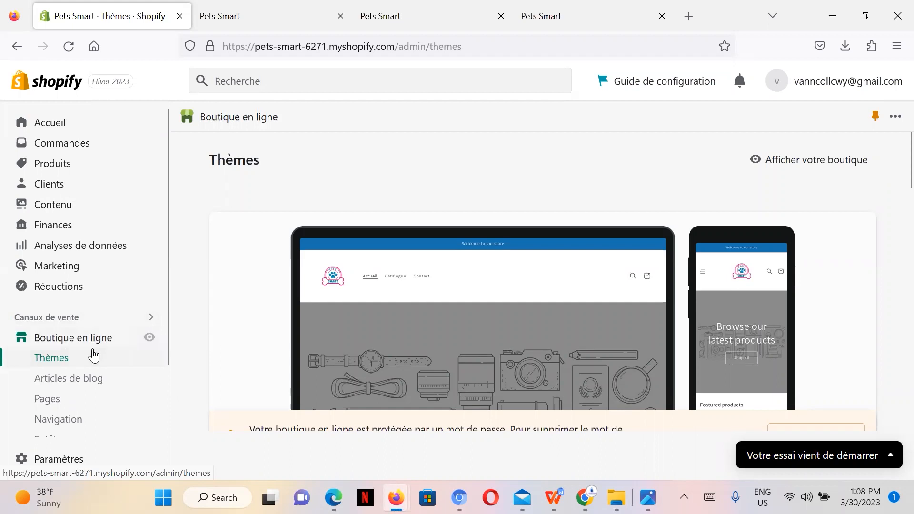
pyautogui.scroll(-2, 90, 351)
pyautogui.click(61, 340)
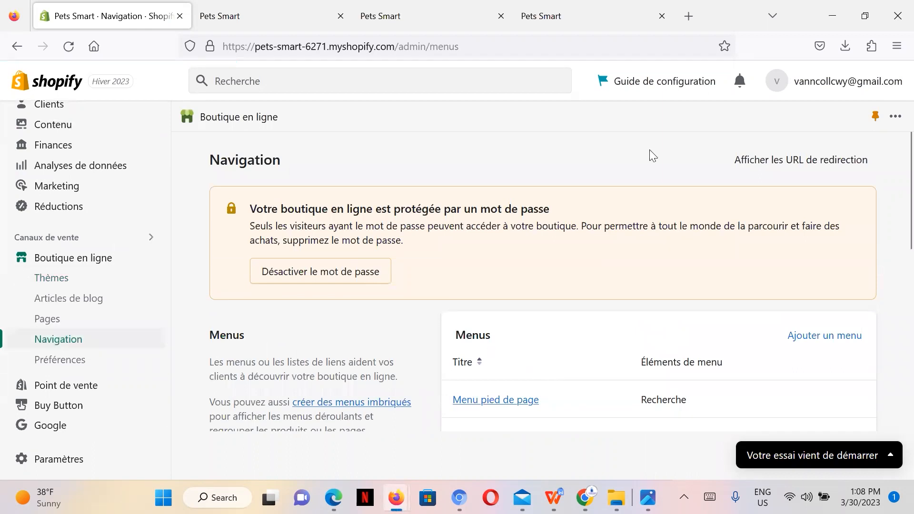
# Open the main menu (Menu principal) from the store's list of menus
pyautogui.scroll(-4, 533, 341)
pyautogui.scroll(4, 530, 373)
pyautogui.scroll(-3, 525, 358)
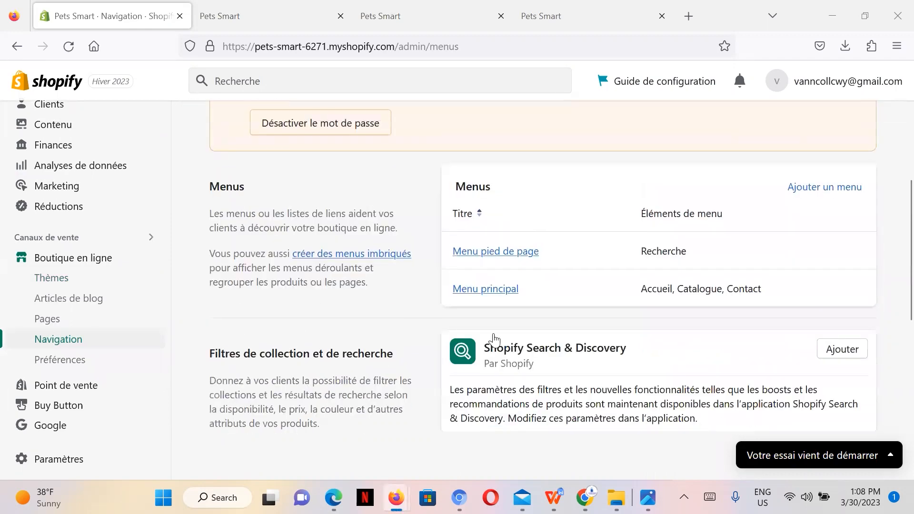
pyautogui.click(491, 290)
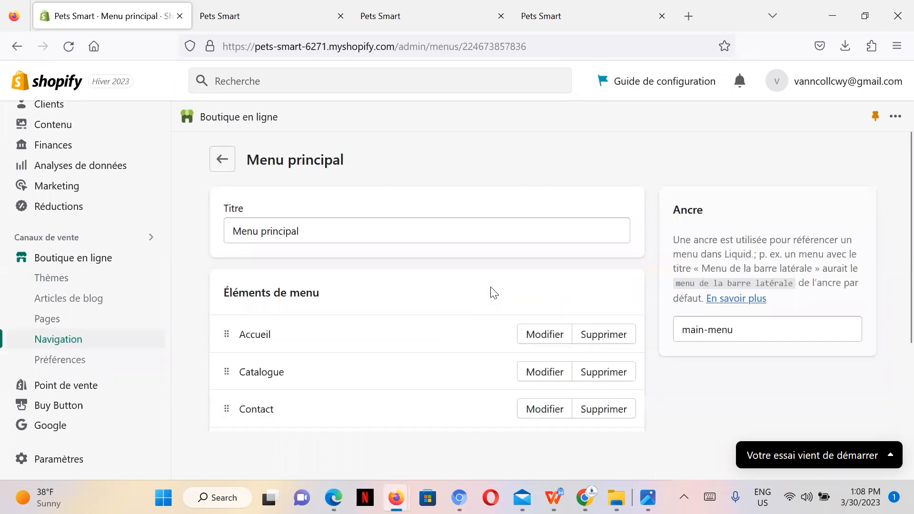
# Add a menu item named "Chiens" with the link "#" to the main menu
pyautogui.scroll(-2, 300, 405)
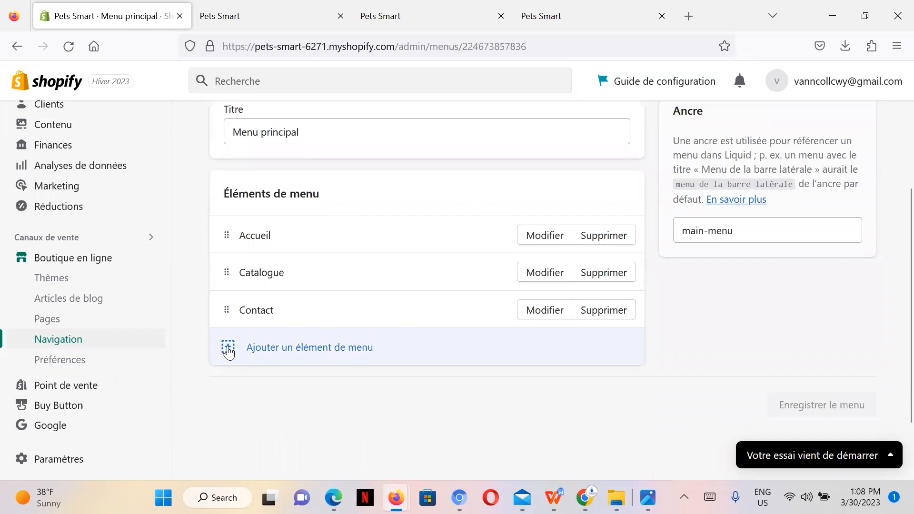
pyautogui.click(228, 351)
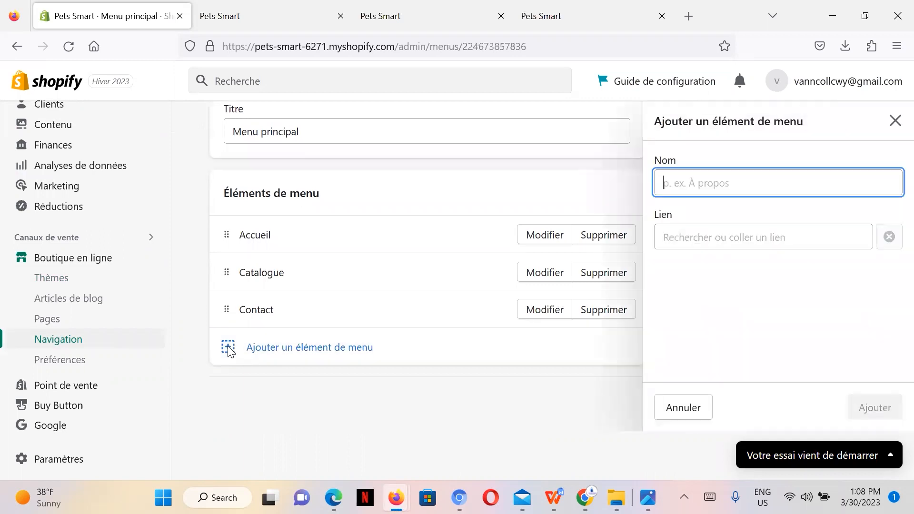
pyautogui.write('Chiens')
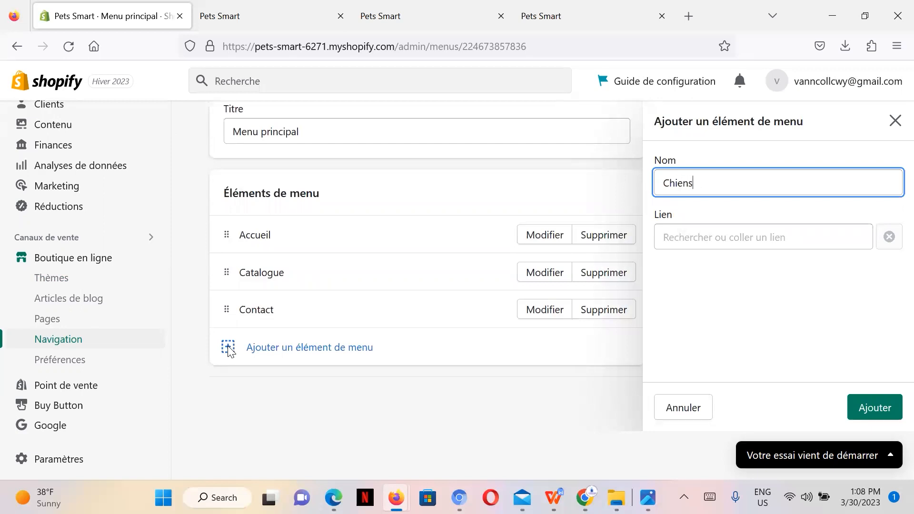
pyautogui.click(714, 242)
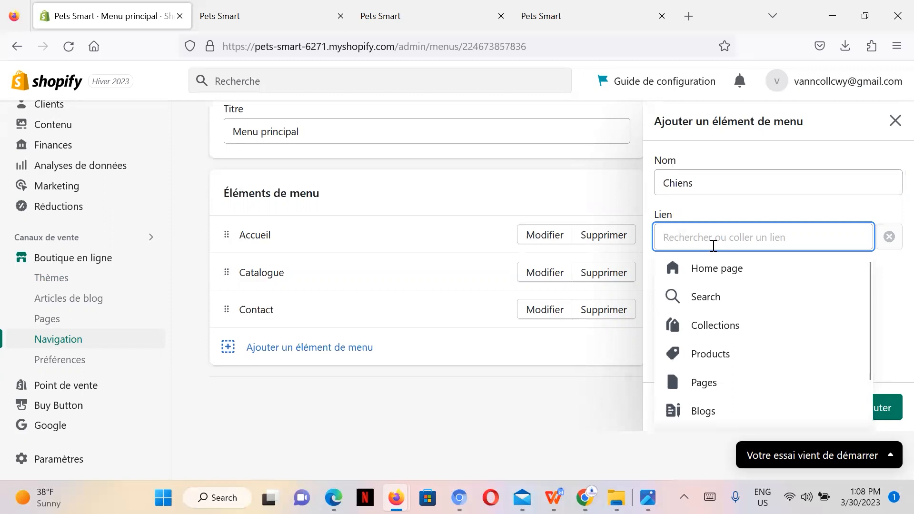
pyautogui.write('#')
pyautogui.click(700, 273)
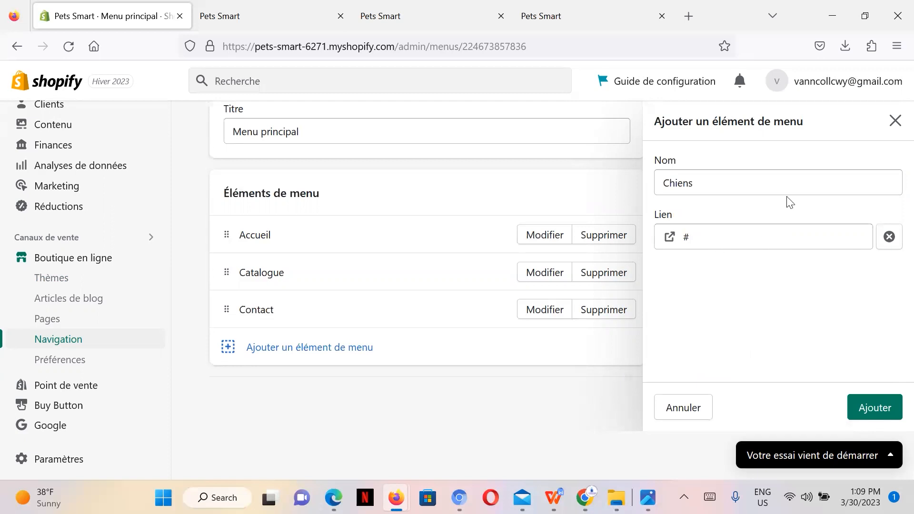
pyautogui.click(874, 408)
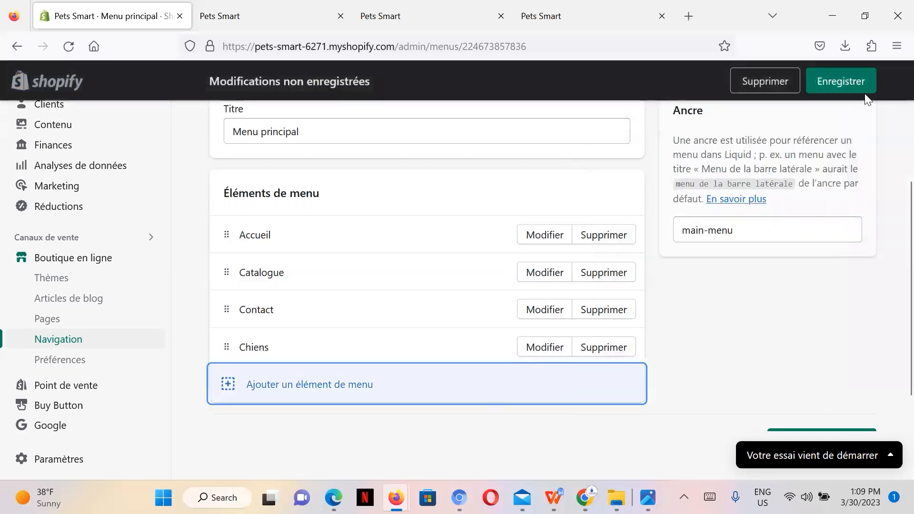
# Add a menu item named "Chats" with the link "#" below Chiens
pyautogui.click(339, 387)
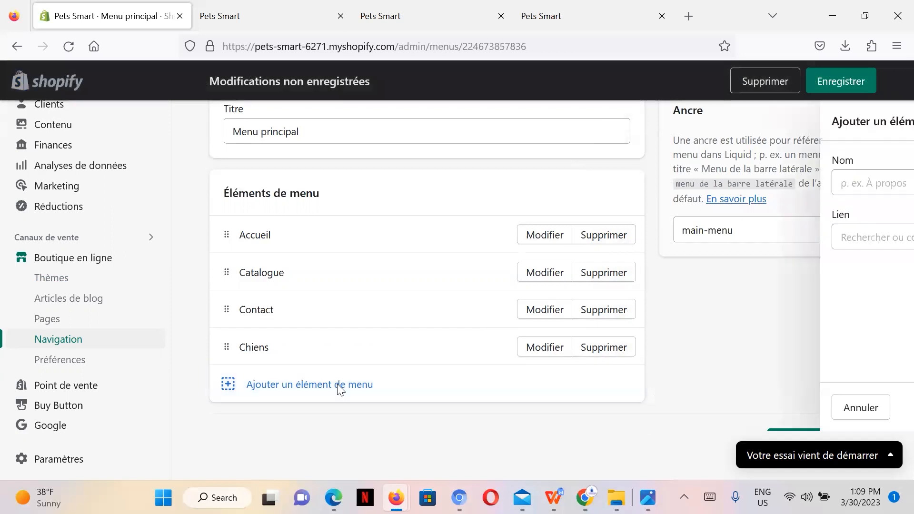
pyautogui.write('Chats')
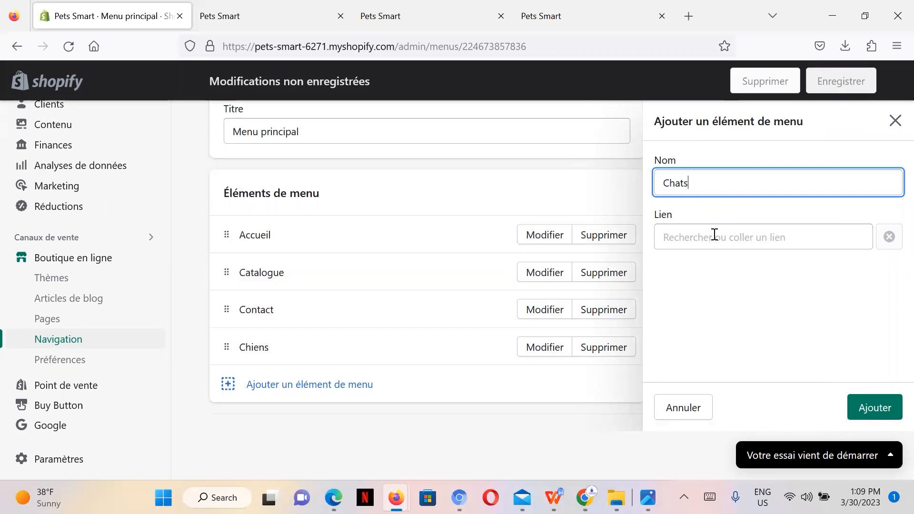
pyautogui.click(714, 237)
pyautogui.write('#')
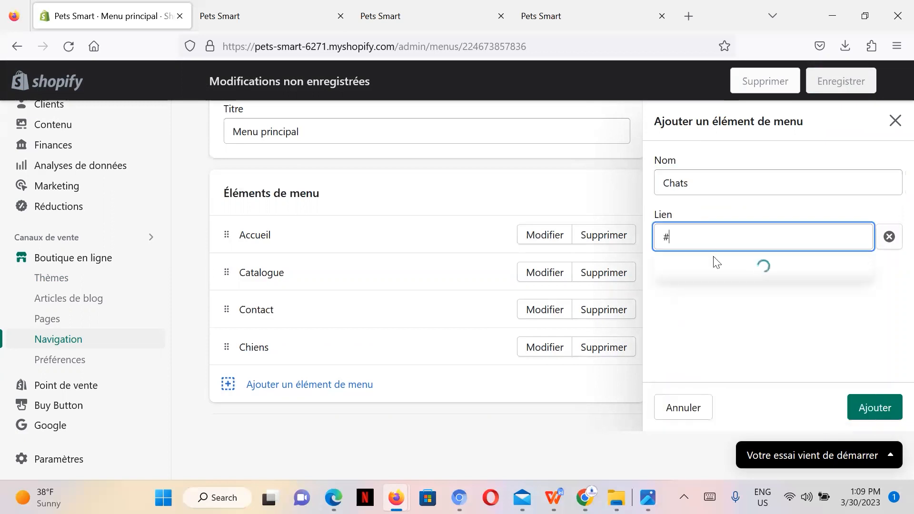
pyautogui.click(712, 265)
pyautogui.click(889, 413)
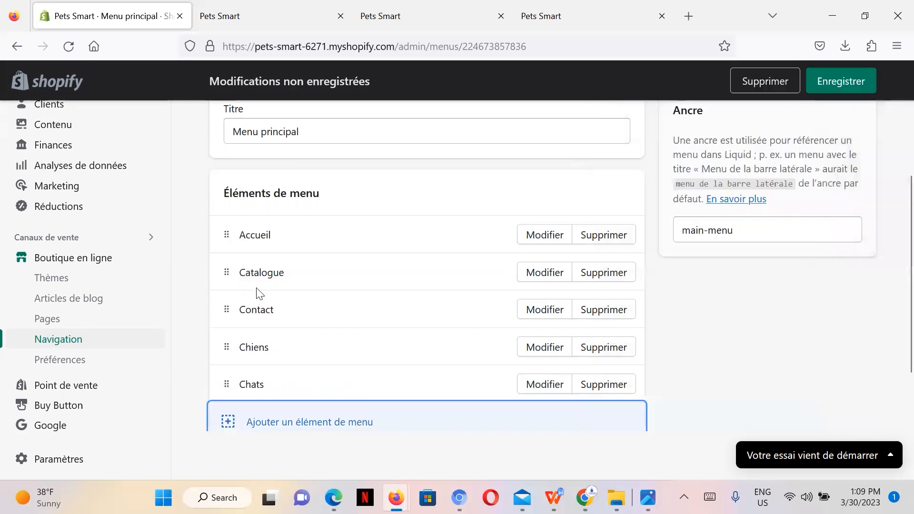
# Add a menu item named "Oiseaux" with the link "#" below Chats
pyautogui.click(339, 418)
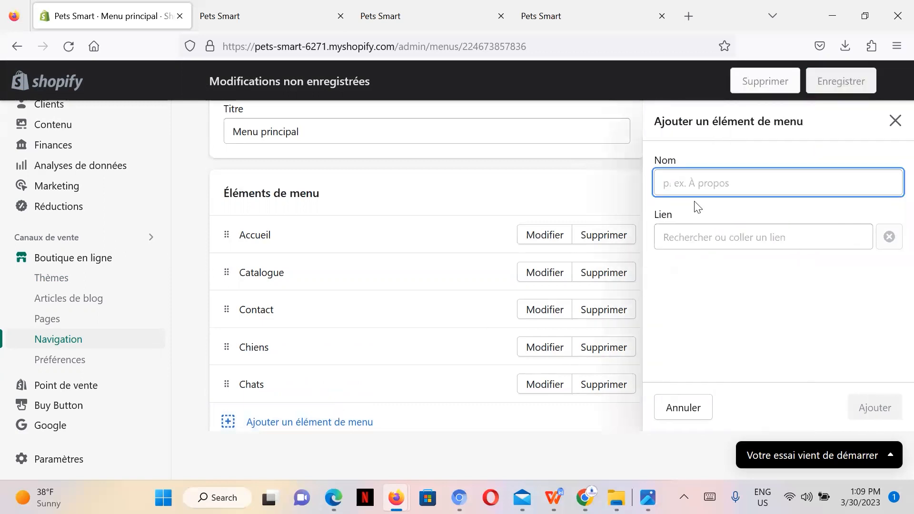
pyautogui.write('Oiseaux')
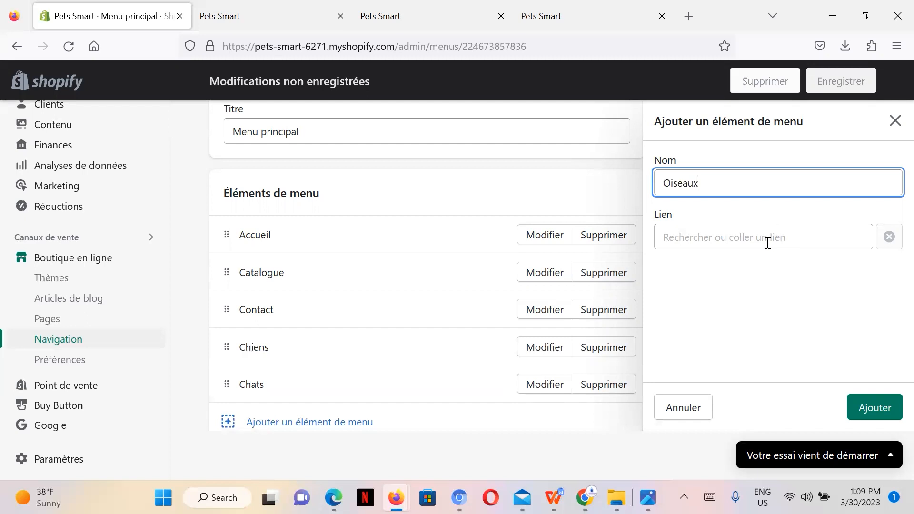
pyautogui.click(768, 243)
pyautogui.write('#')
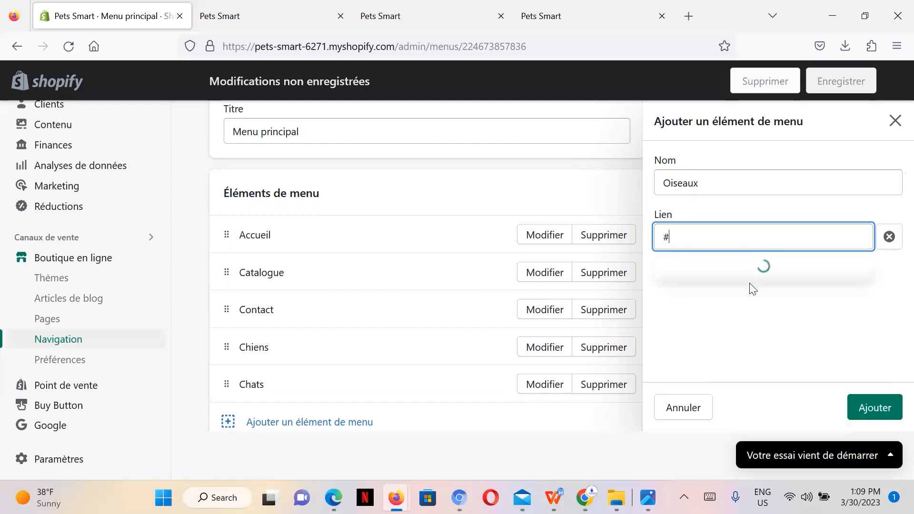
pyautogui.click(703, 280)
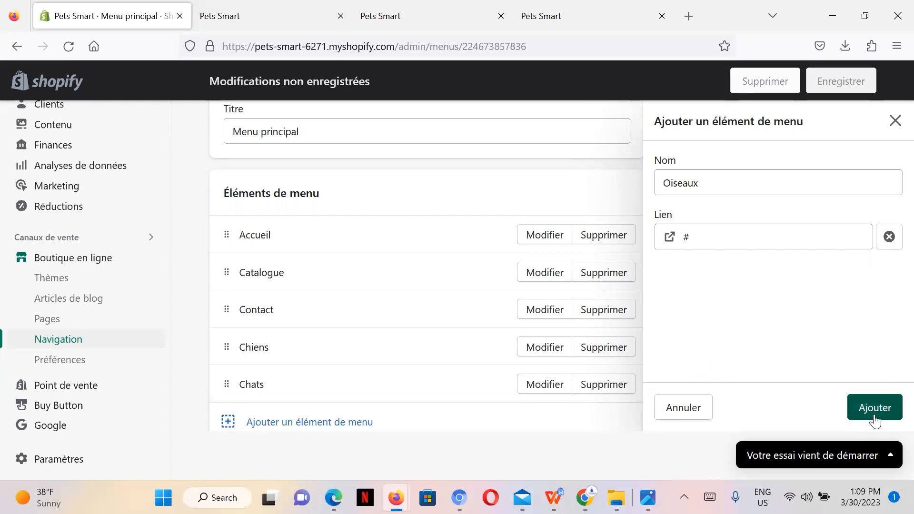
pyautogui.click(867, 409)
# Add a menu item named "Services" with the link "#" below Oiseaux
pyautogui.scroll(3, 349, 276)
pyautogui.scroll(-4, 335, 272)
pyautogui.scroll(2, 252, 278)
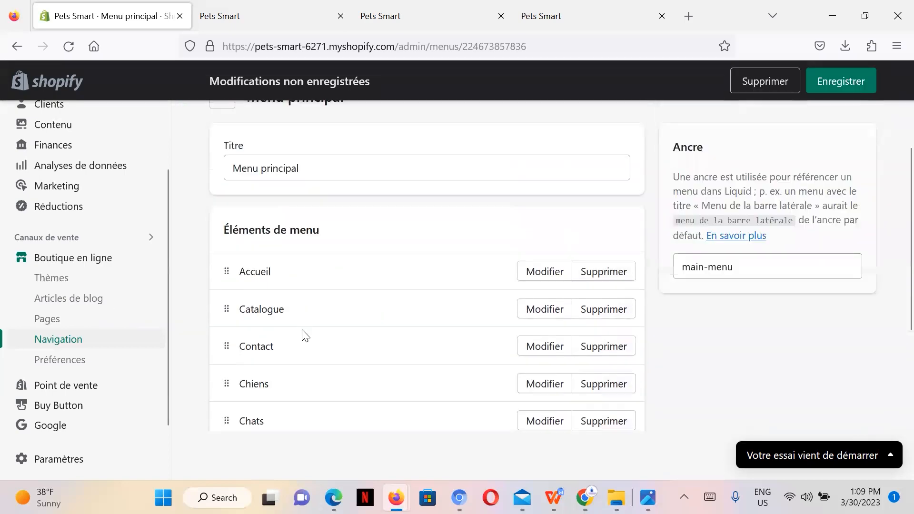
pyautogui.scroll(-3, 290, 291)
pyautogui.click(263, 347)
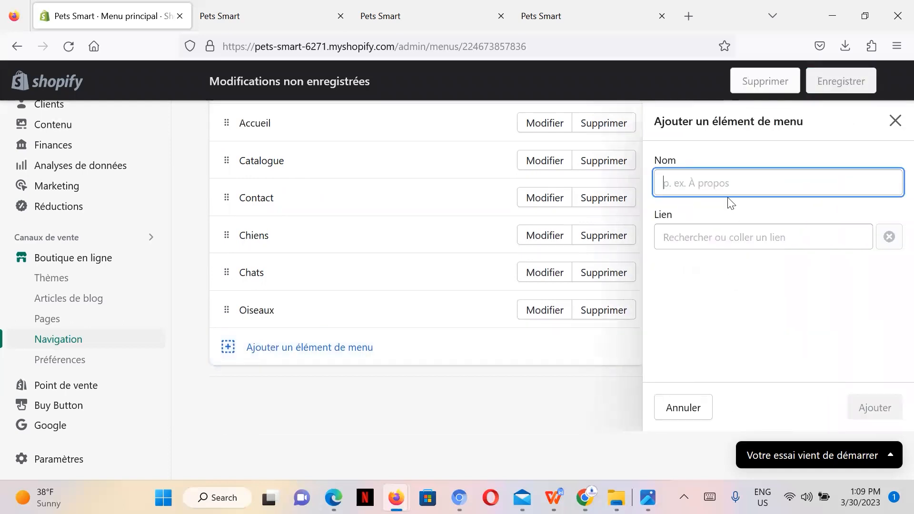
pyautogui.write('Services')
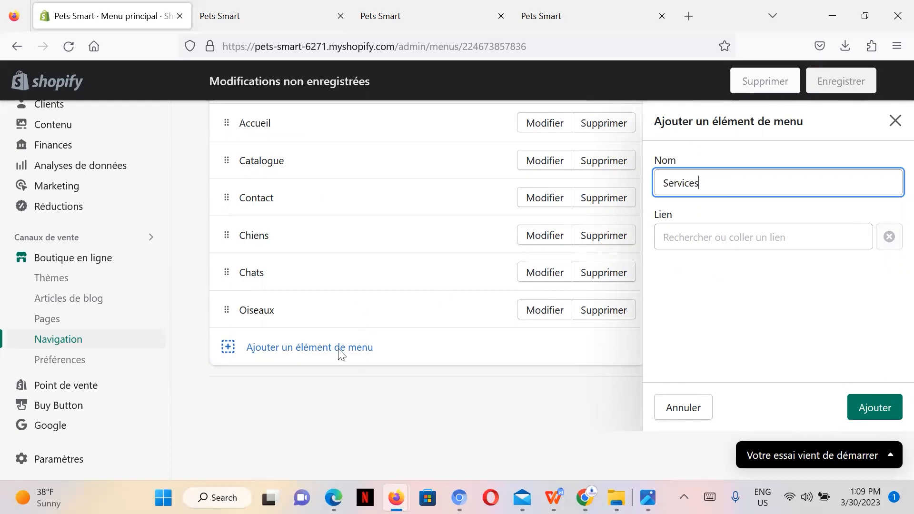
pyautogui.click(765, 237)
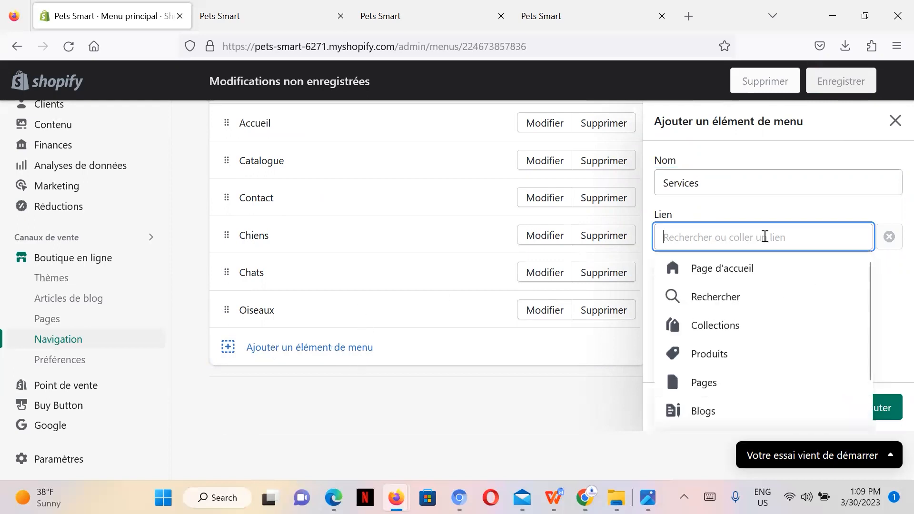
pyautogui.write('#')
pyautogui.click(701, 267)
pyautogui.click(865, 411)
# Add a menu item named "Accessoires" with the link "#" below Services, then save the main menu
pyautogui.click(312, 396)
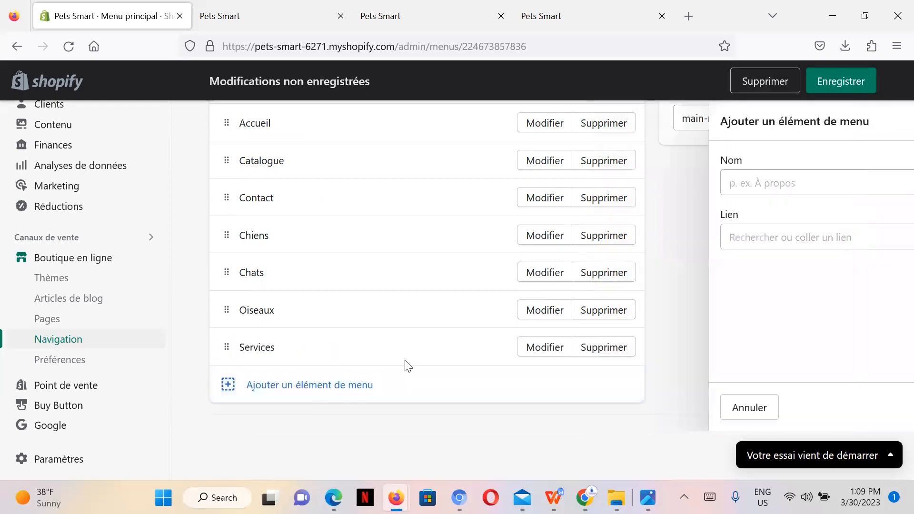
pyautogui.click(852, 280)
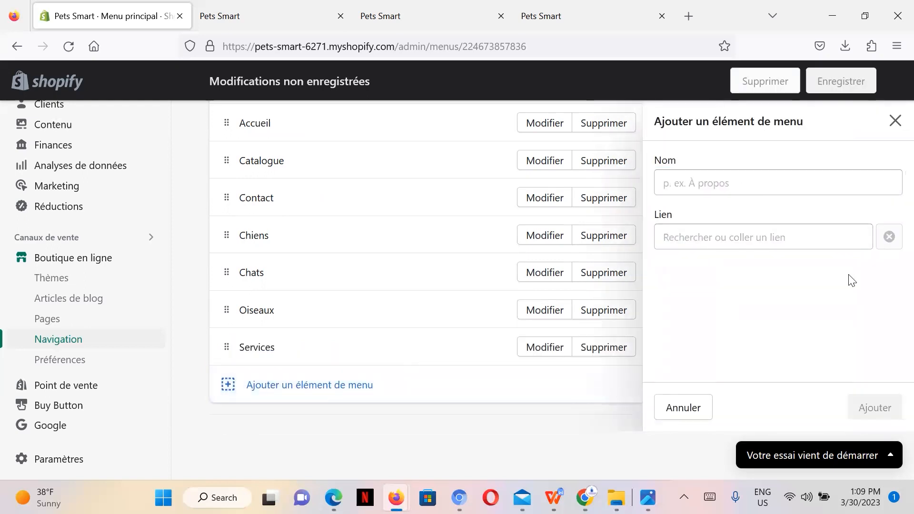
pyautogui.click(719, 173)
pyautogui.write('Accessoires')
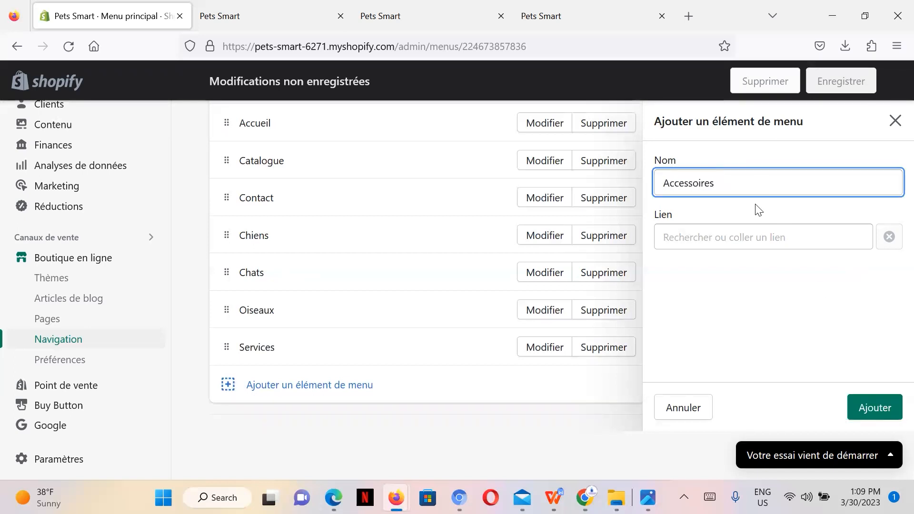
pyautogui.click(735, 228)
pyautogui.write('#')
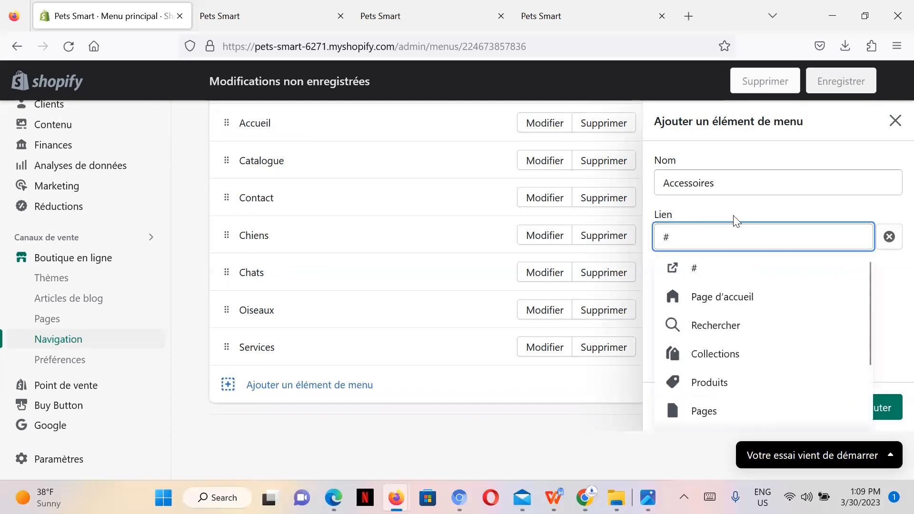
pyautogui.click(714, 271)
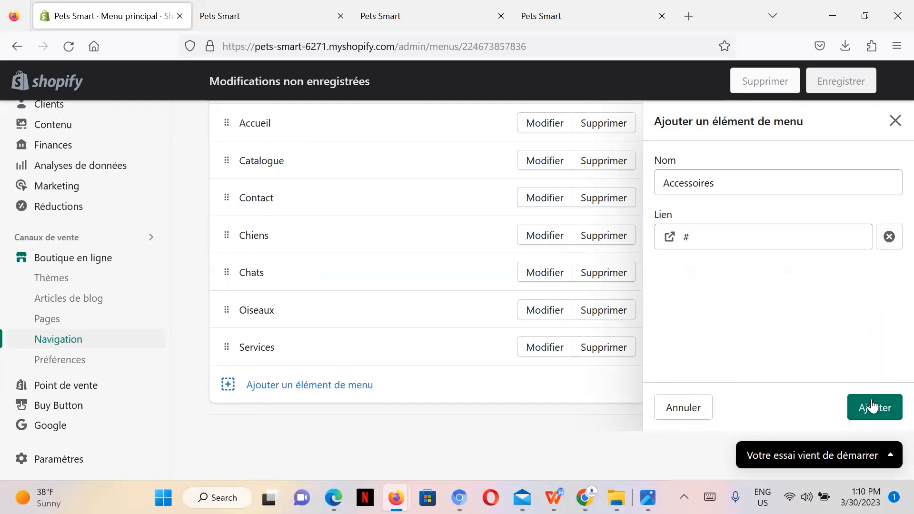
pyautogui.click(874, 407)
pyautogui.scroll(-2, 487, 193)
pyautogui.scroll(5, 484, 187)
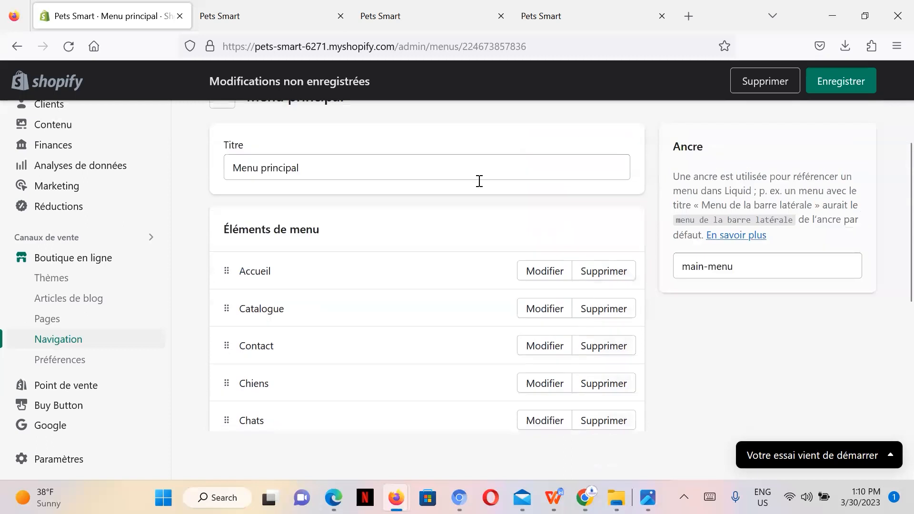
pyautogui.click(846, 83)
# Move the Contact item to the end of the main menu, below Accessoires, and save the menu
pyautogui.scroll(-3, 492, 191)
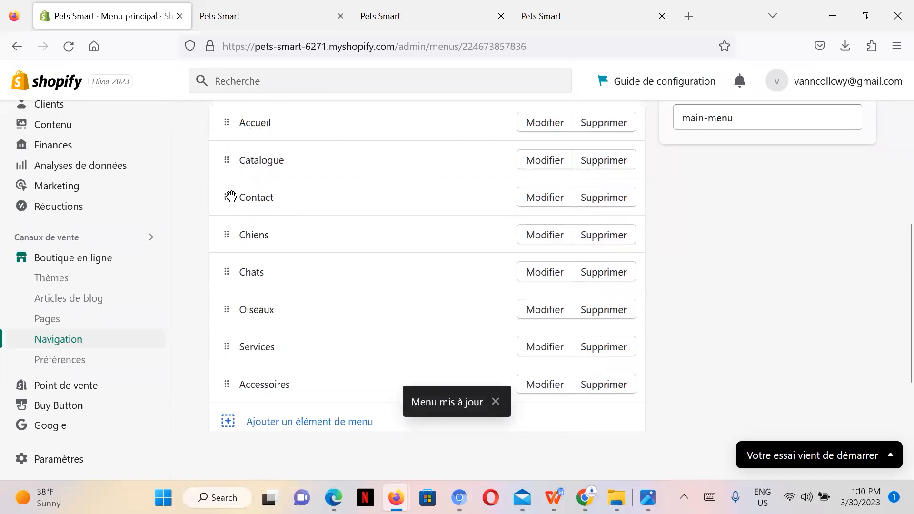
pyautogui.moveTo(228, 195); pyautogui.dragTo(229, 237)
pyautogui.moveTo(225, 270); pyautogui.dragTo(233, 368)
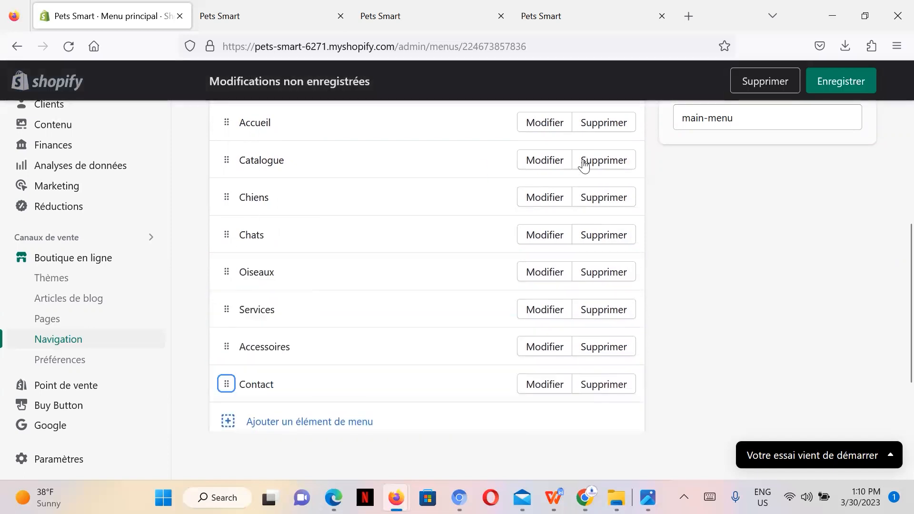
pyautogui.click(849, 88)
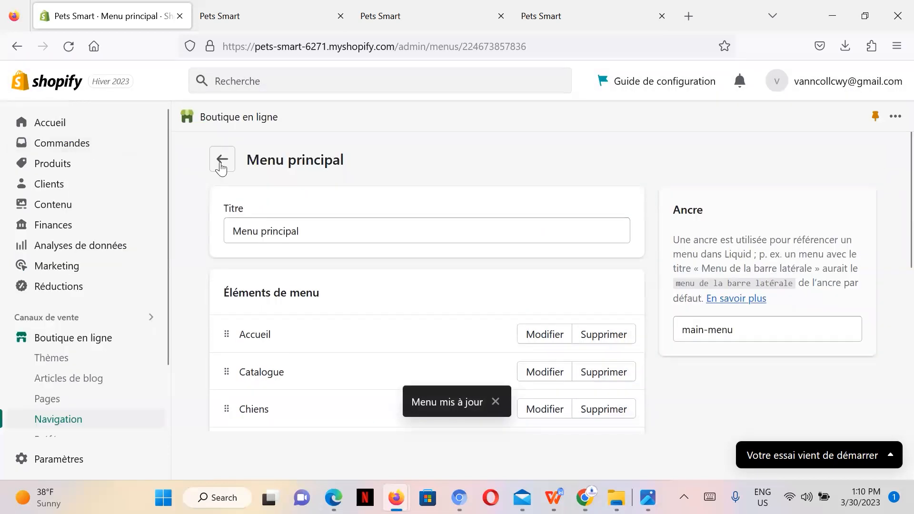
# Leave the main menu, go to the online store's themes page and preview the Dawn theme
pyautogui.click(222, 160)
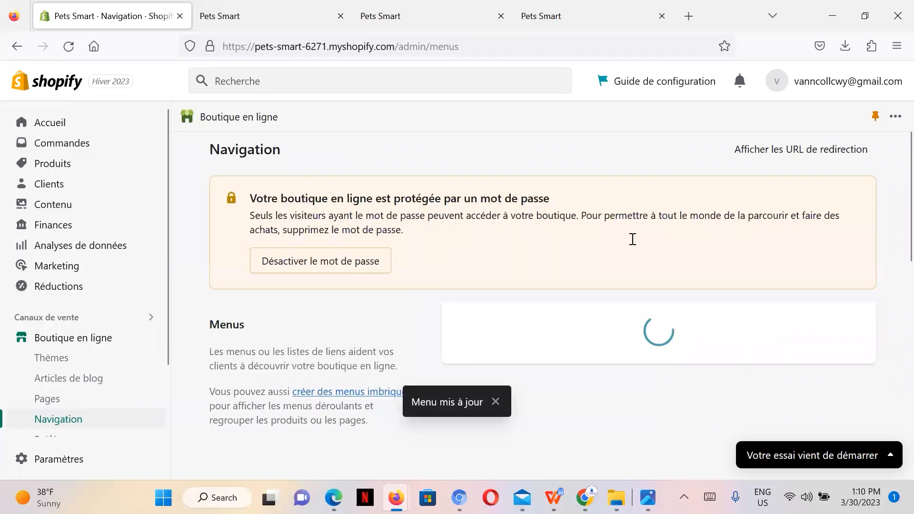
pyautogui.click(104, 343)
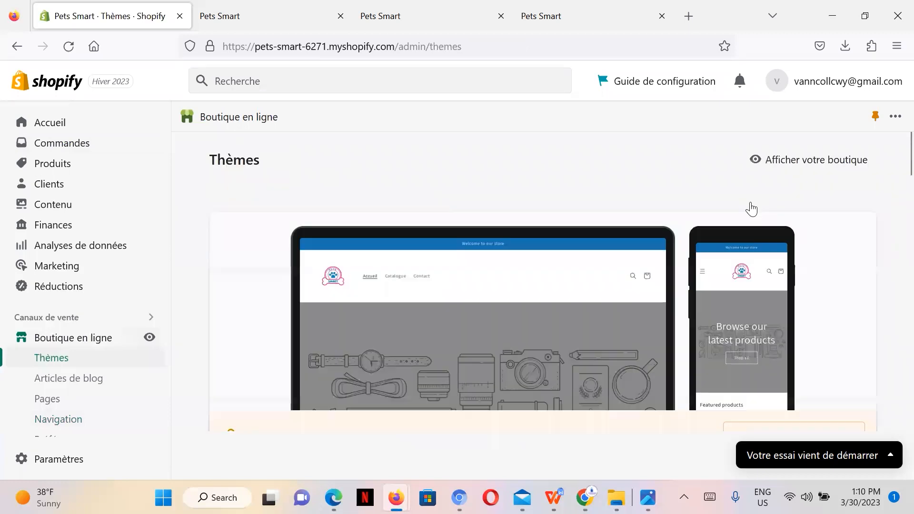
pyautogui.scroll(-5, 761, 205)
pyautogui.click(761, 206)
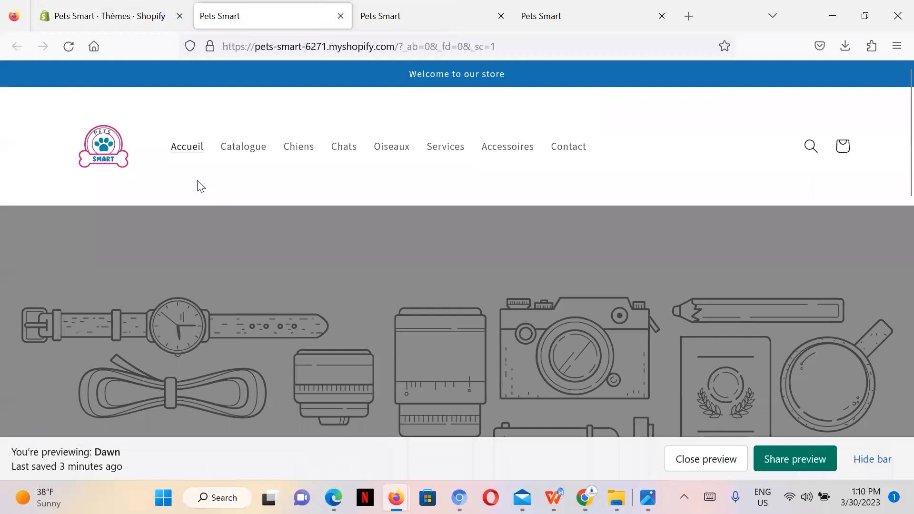
# Try the Catalogue, Chiens and Chats links in the storefront preview, then return to the Shopify themes page
pyautogui.click(292, 154)
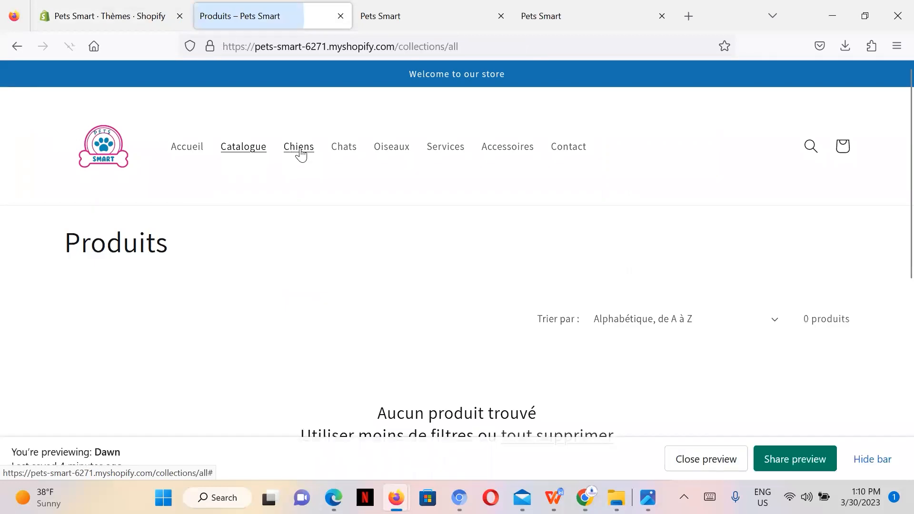
pyautogui.click(355, 152)
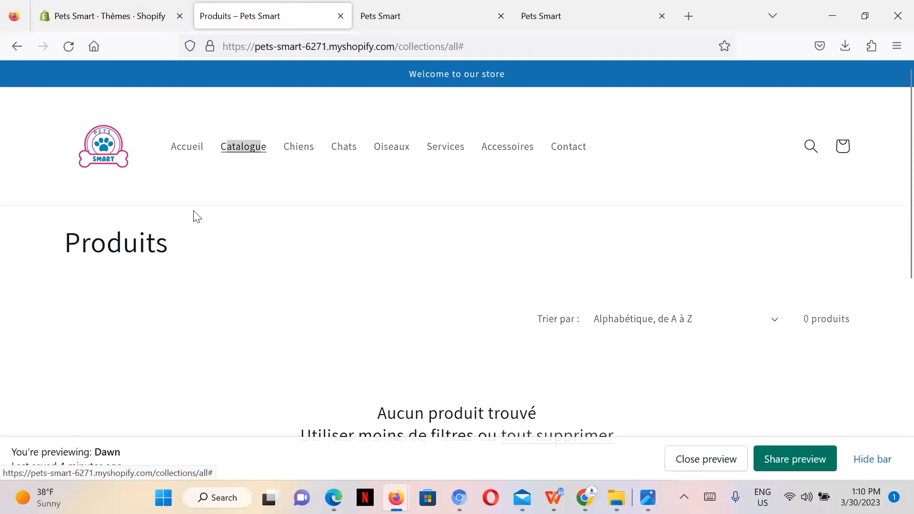
pyautogui.scroll(-3, 197, 217)
pyautogui.click(123, 15)
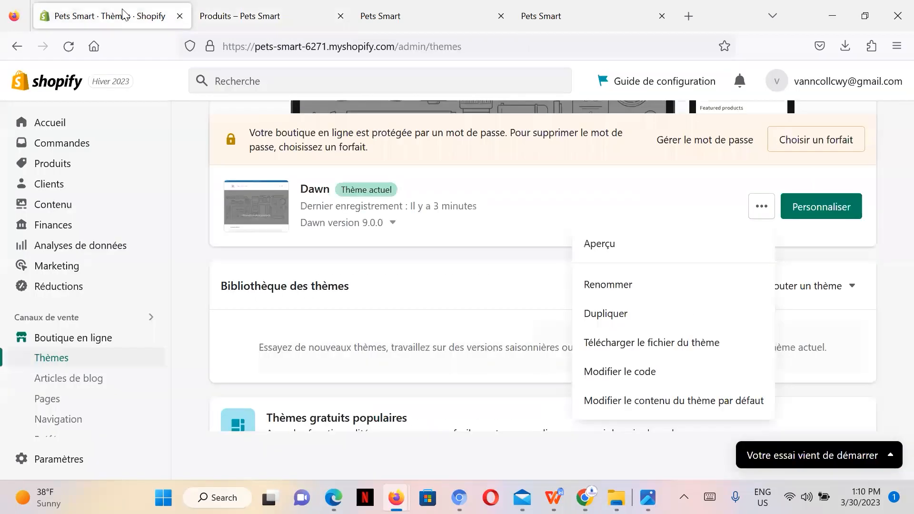
pyautogui.scroll(-5, 395, 180)
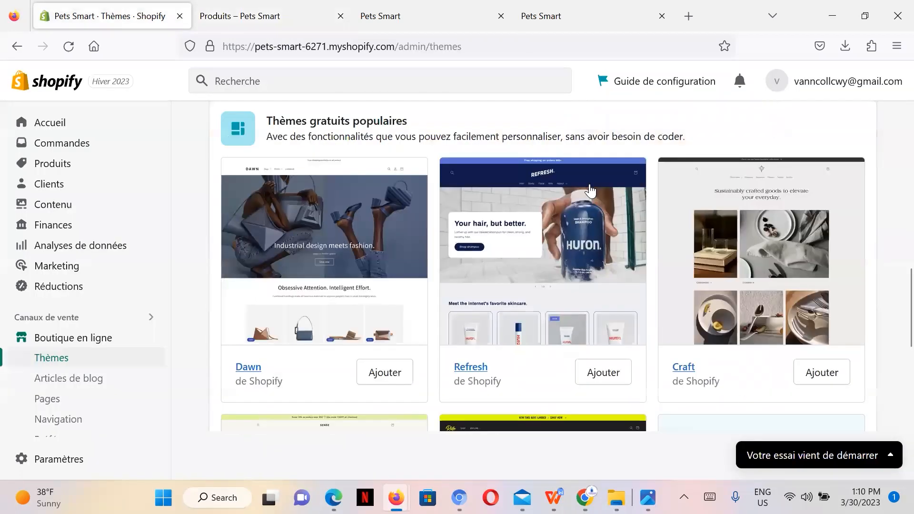
pyautogui.scroll(5, 373, 185)
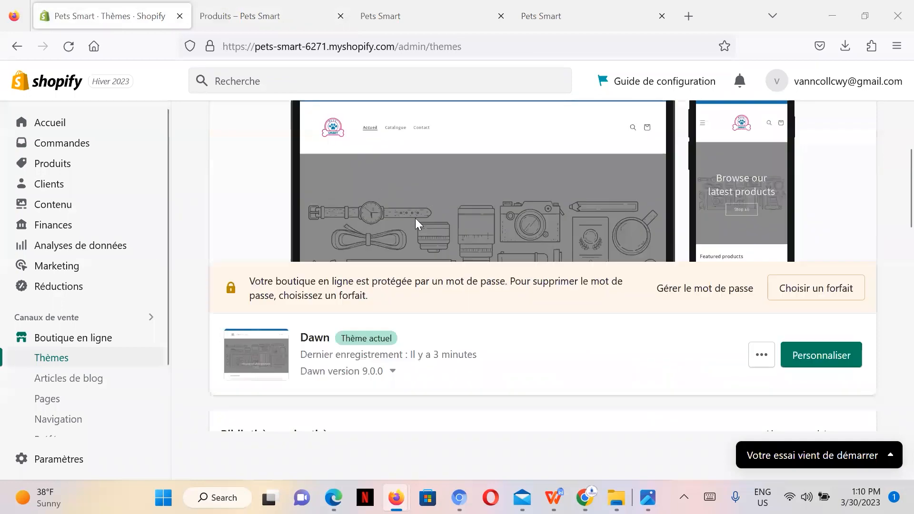
pyautogui.scroll(3, 353, 267)
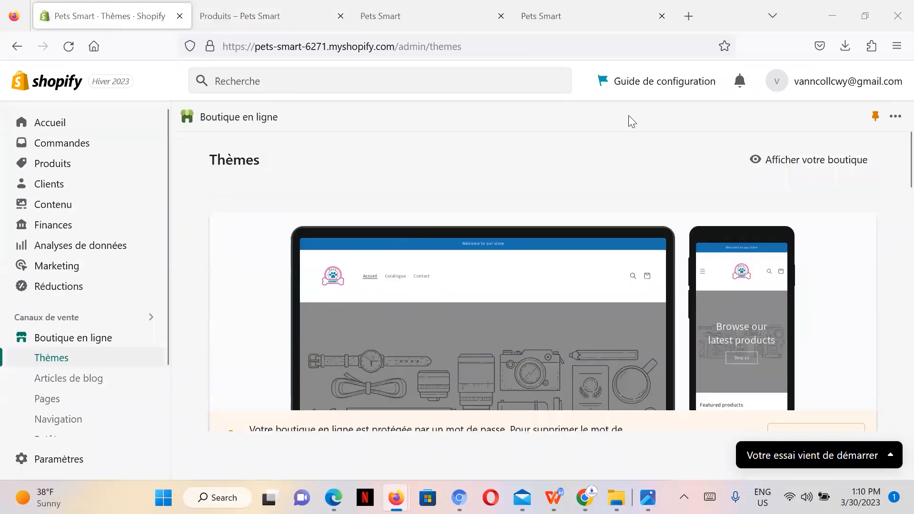
# Switch to the first storefront preview tab and run a web search for "pexels" in place of its address
pyautogui.hotkey('ctrl', '3')
pyautogui.click(217, 46)
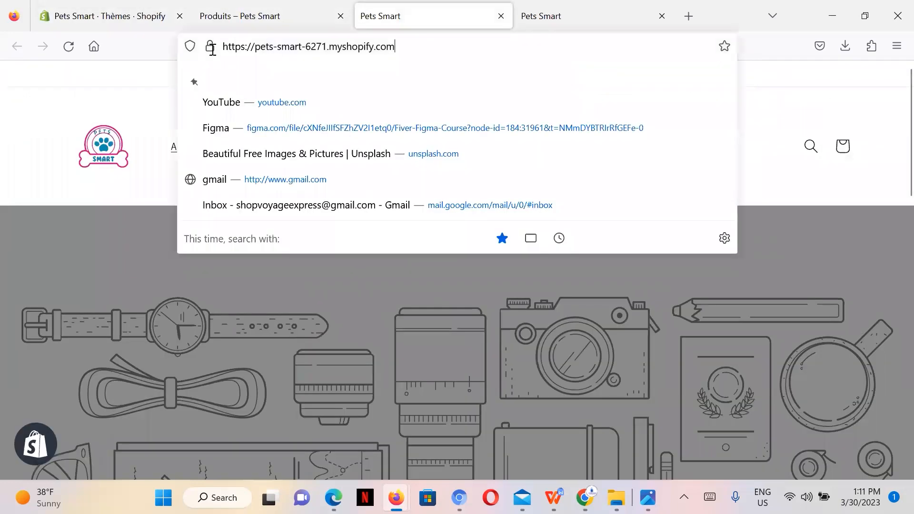
pyautogui.press('BackSpace')
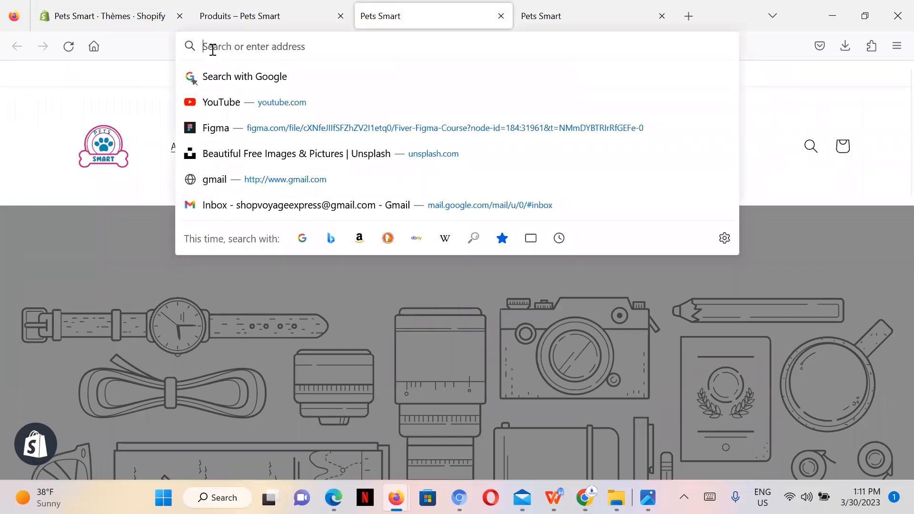
pyautogui.write('pexels')
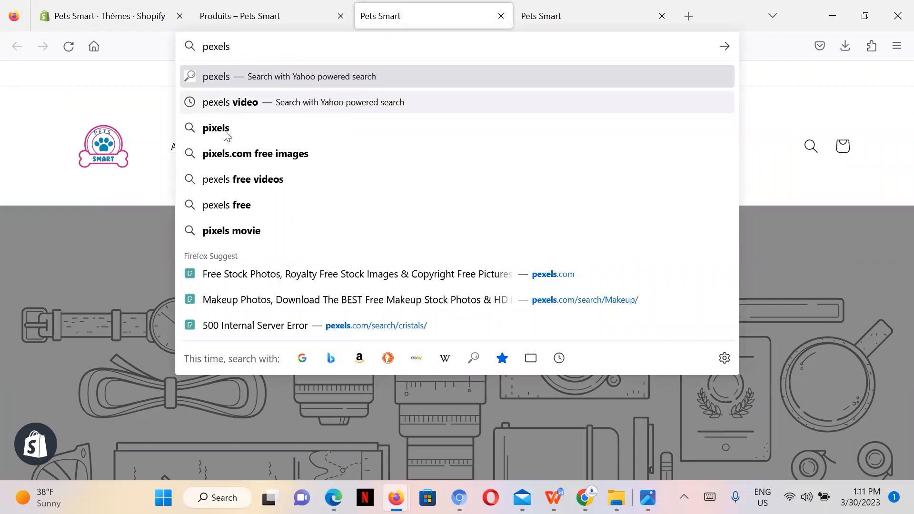
pyautogui.click(258, 63)
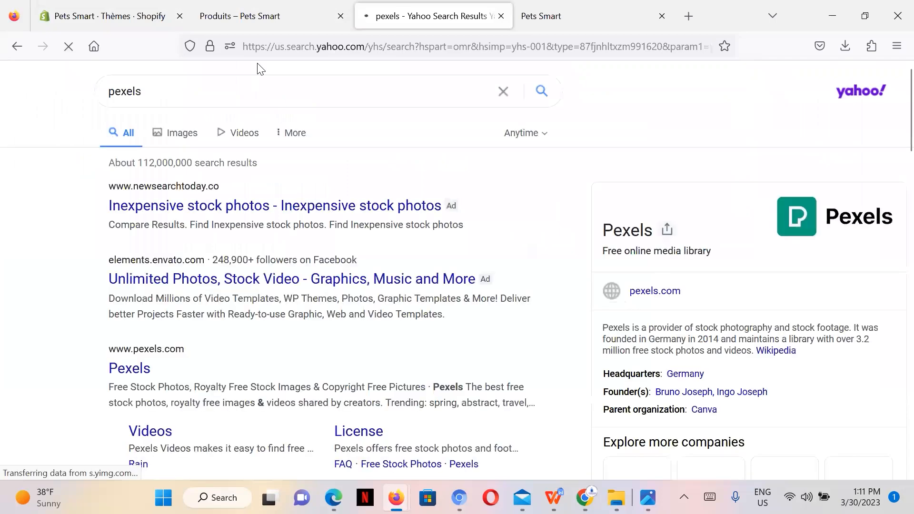
# Select the whole "pexels" query in the Yahoo search box
pyautogui.rightClick(259, 66)
pyautogui.moveTo(171, 95); pyautogui.dragTo(44, 74)
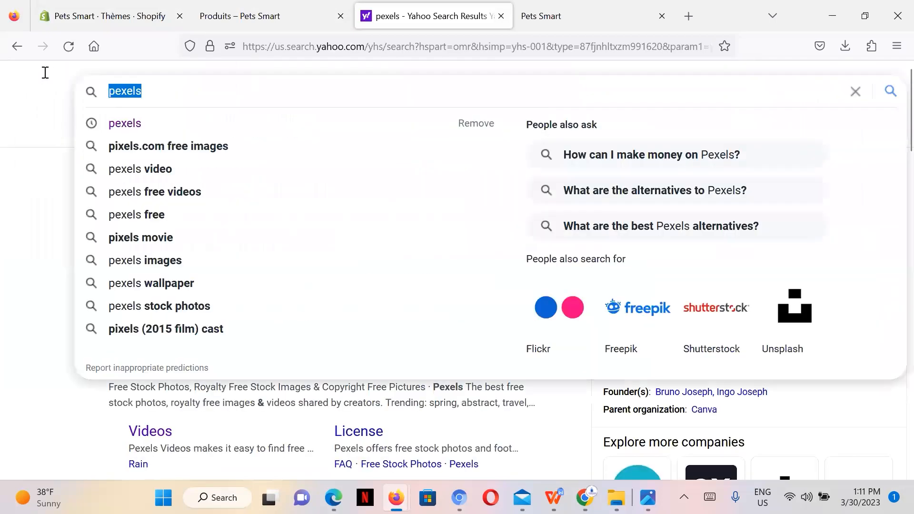